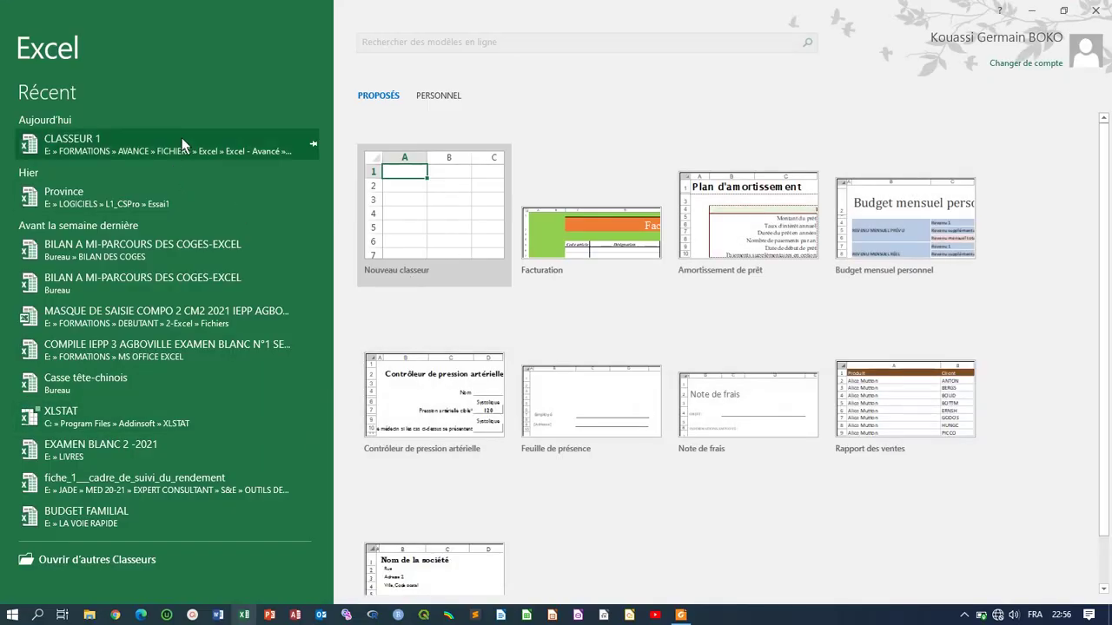
# Open the recent workbook CLASSEUR 1 and review the title text in the green shape on Feuil1.
pyautogui.click(186, 148)
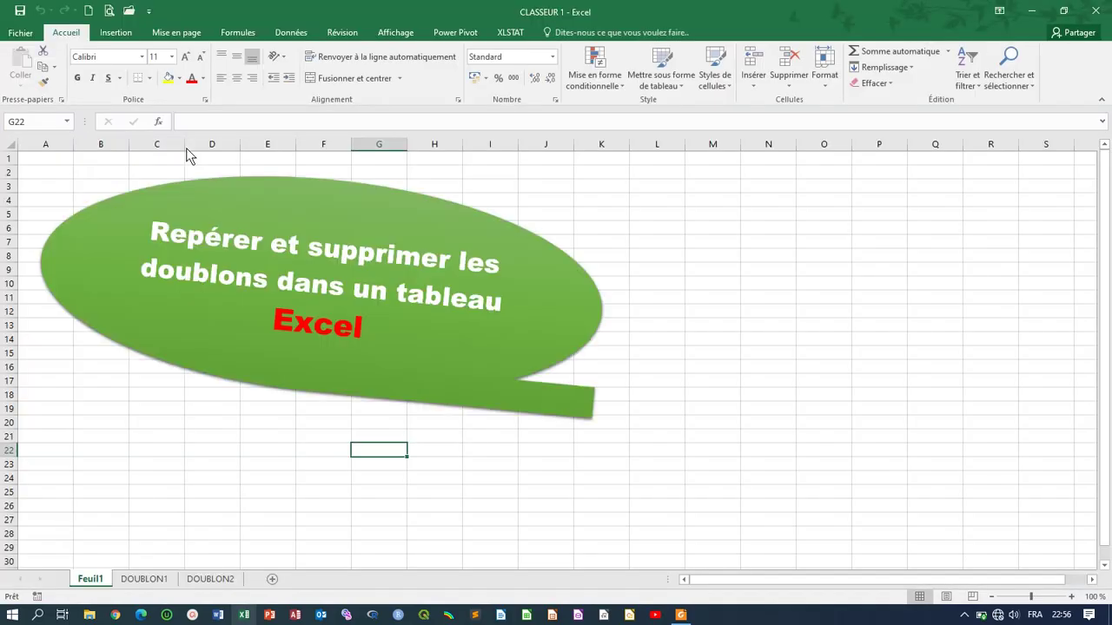
pyautogui.click(153, 232)
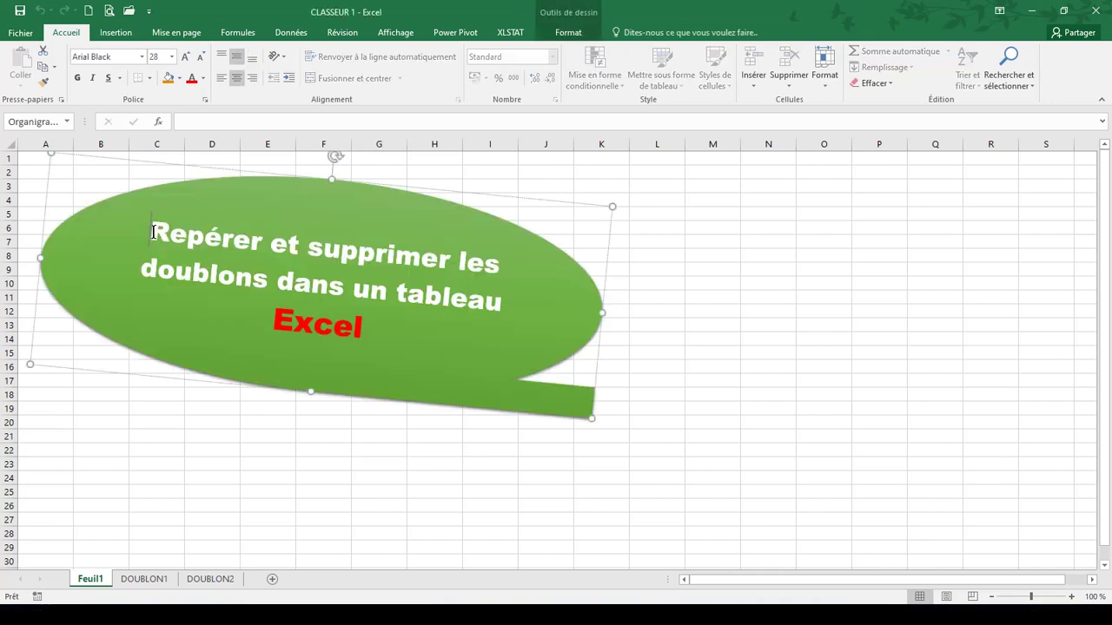
pyautogui.moveTo(154, 233); pyautogui.dragTo(262, 242)
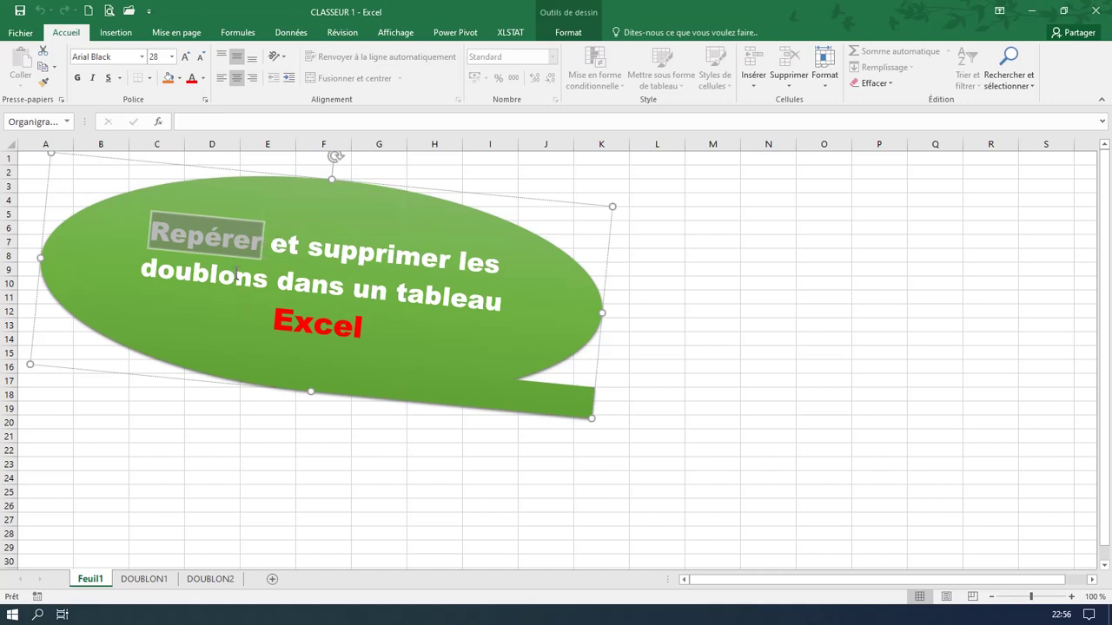
pyautogui.click(237, 273)
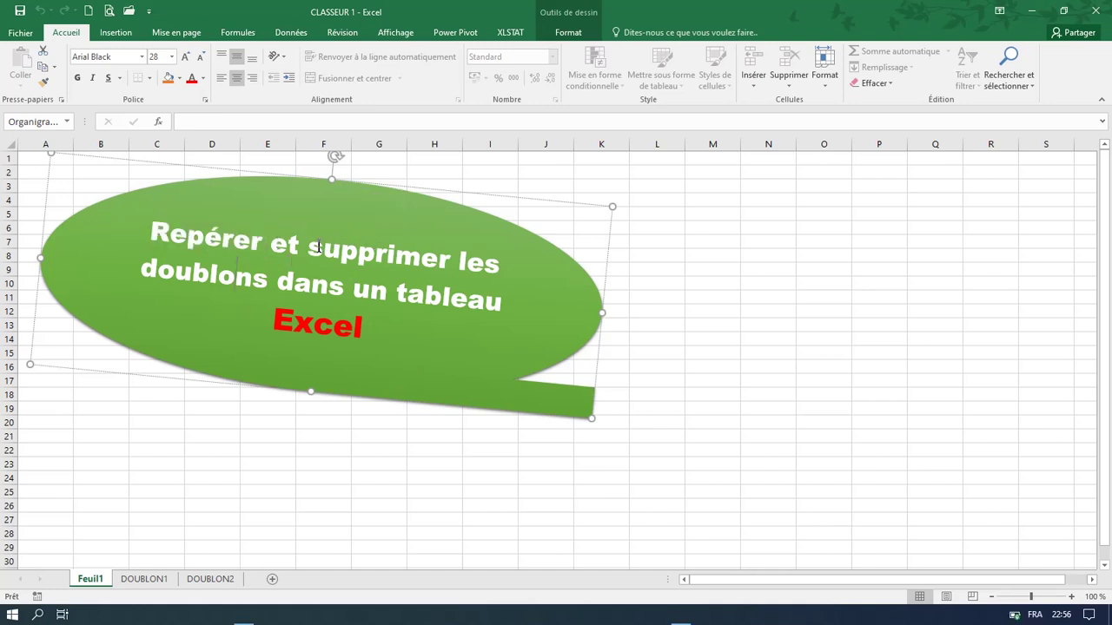
pyautogui.moveTo(308, 247); pyautogui.dragTo(441, 259)
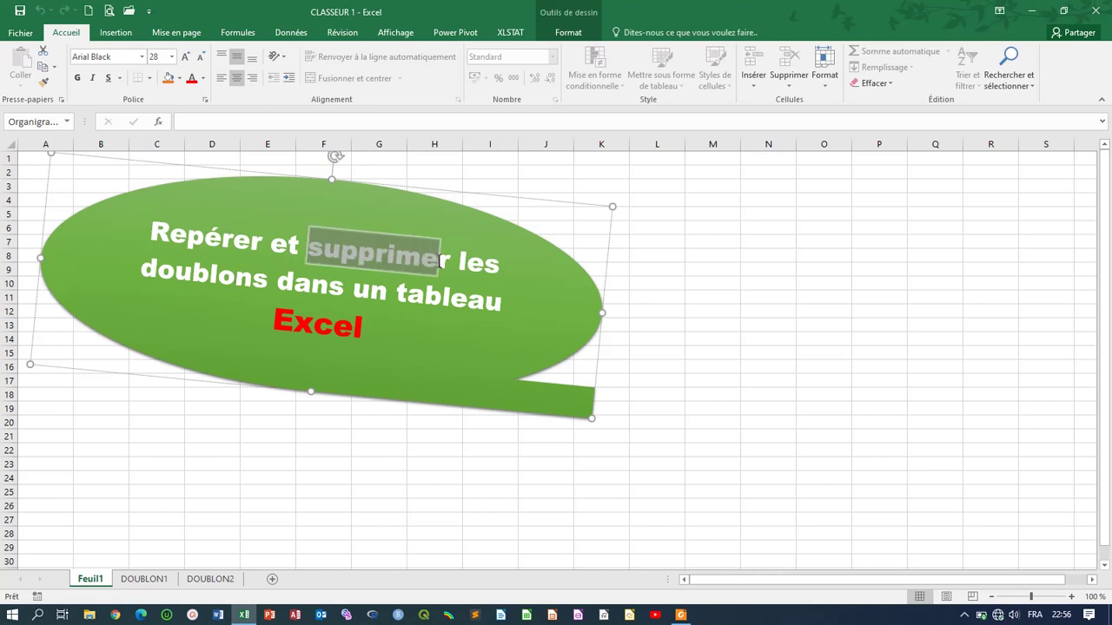
pyautogui.click(733, 310)
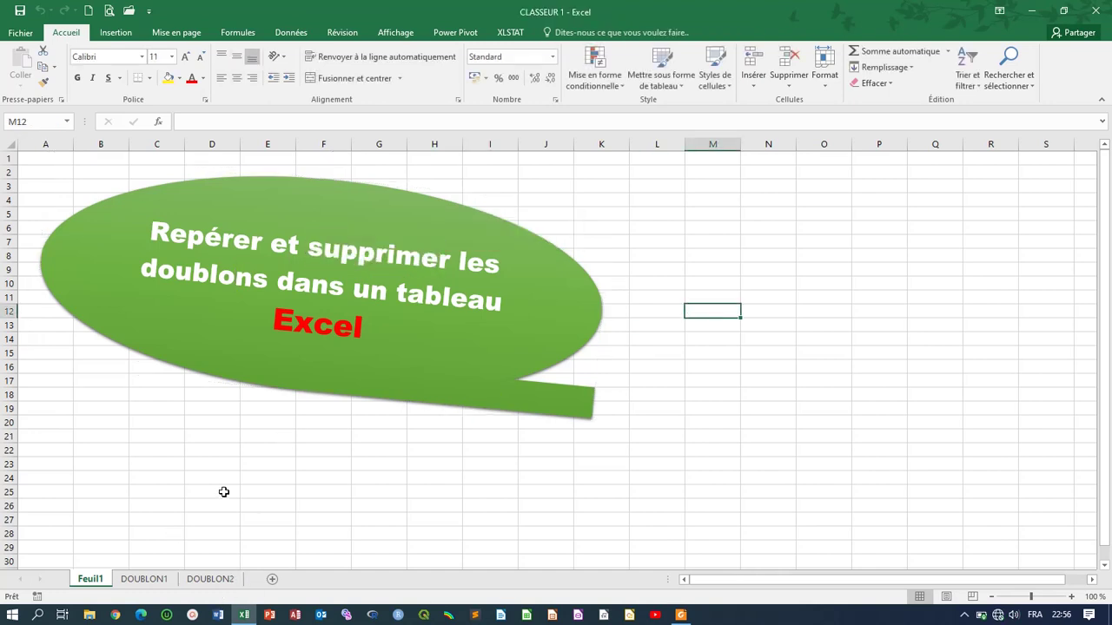
# Switch to the DOUBLON1 sheet and select the whole numbered list of names.
pyautogui.click(147, 579)
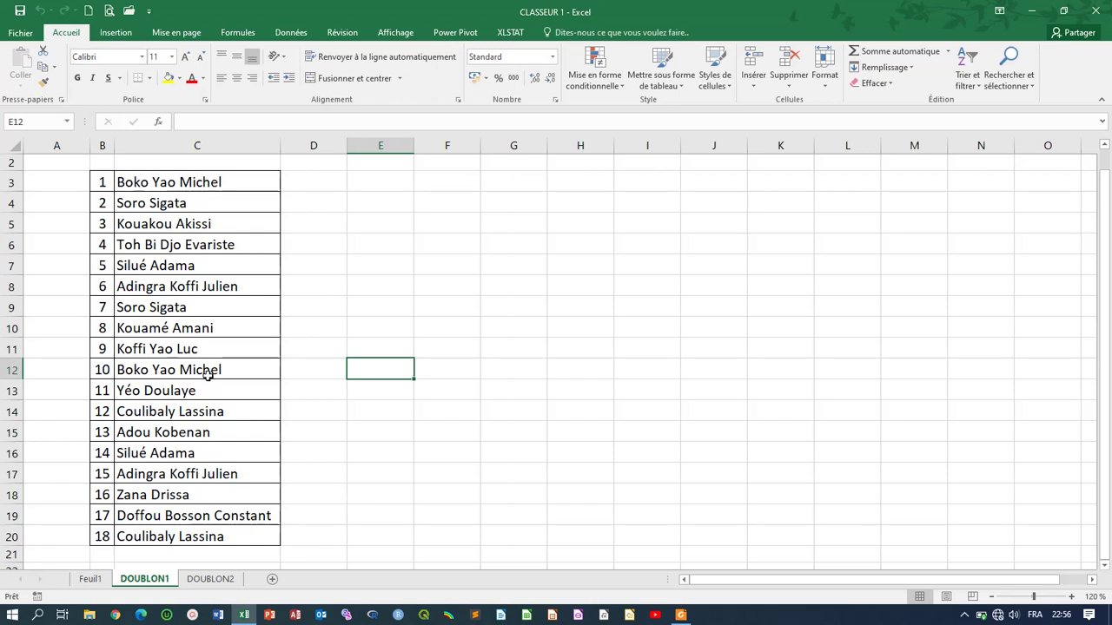
pyautogui.click(168, 320)
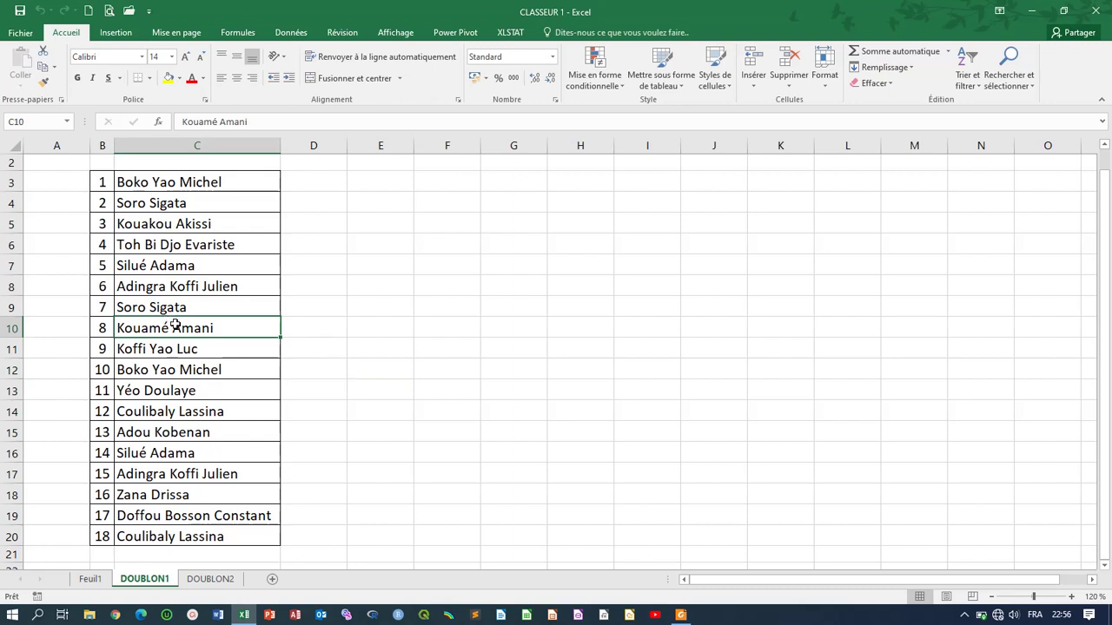
pyautogui.hotkey('ctrl', 'a')
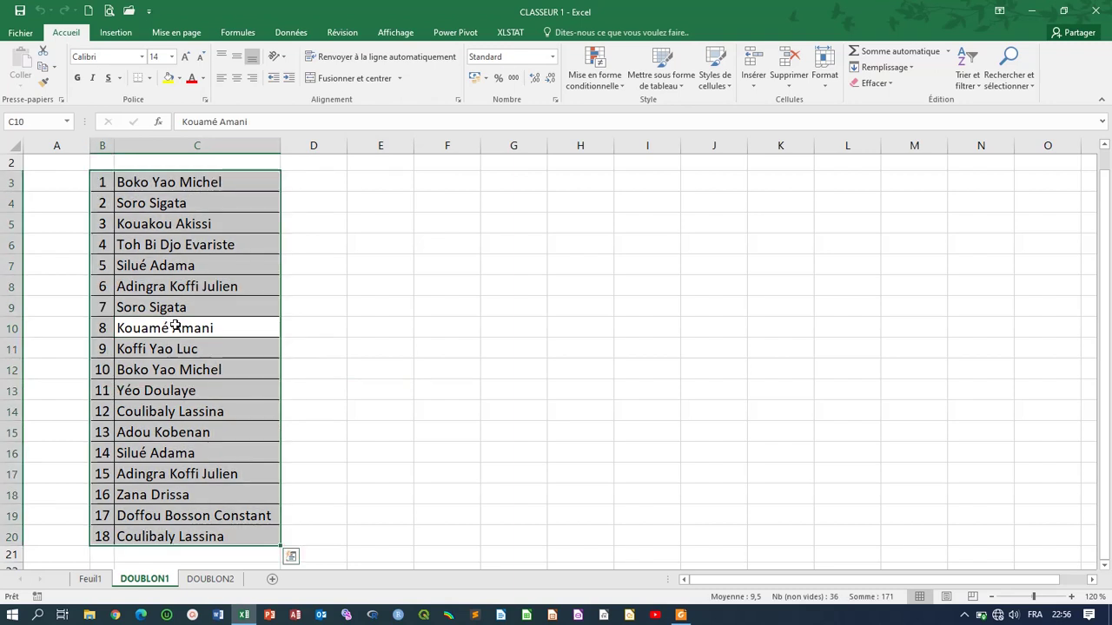
# Enter the note "Ctrl + A" in cell E4 beside the list.
pyautogui.click(376, 207)
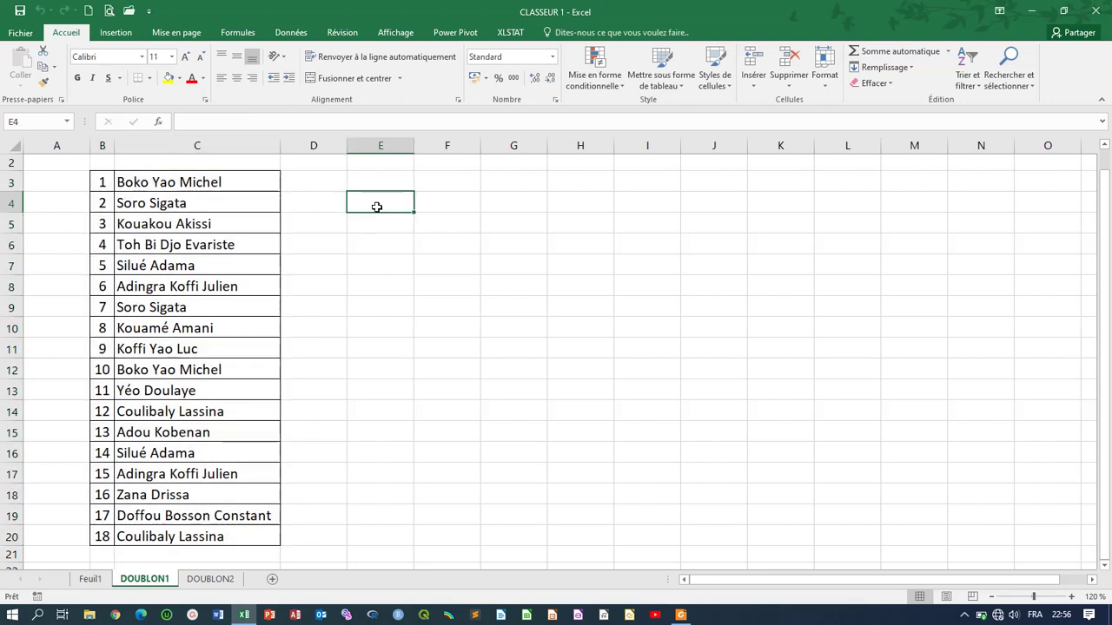
pyautogui.press('capslock')
pyautogui.write('Ctrl +')
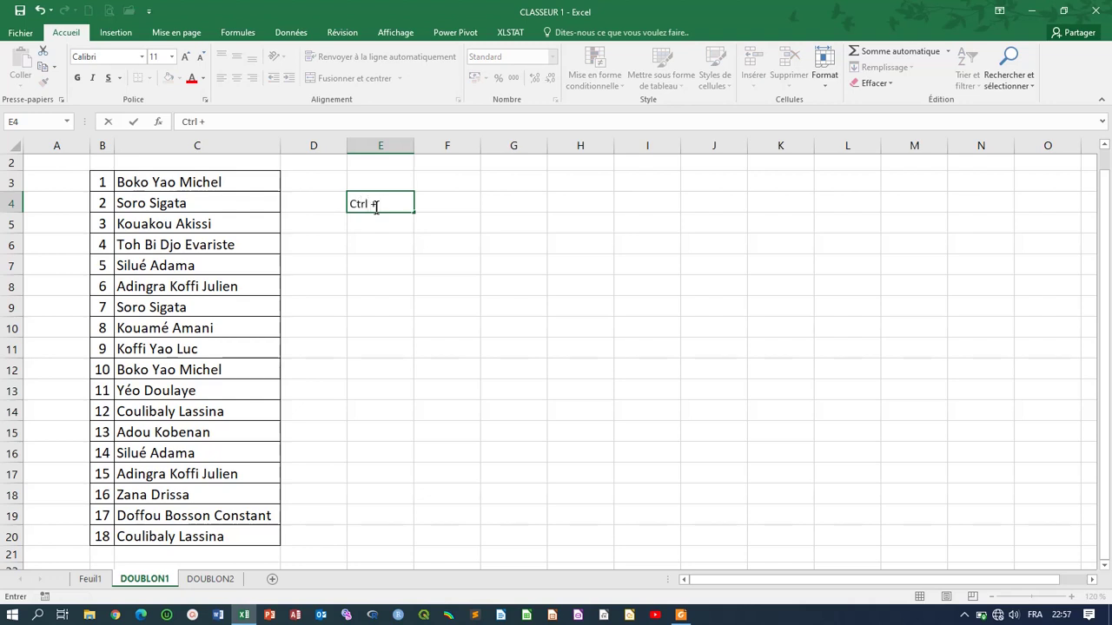
pyautogui.press('capslock')
pyautogui.click(509, 206)
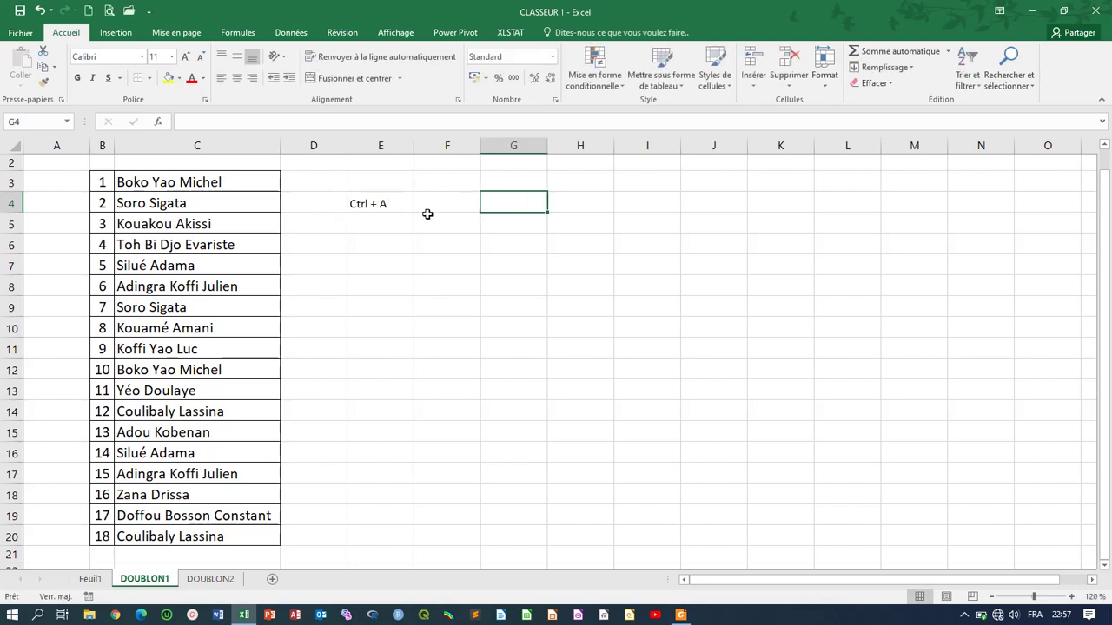
# Format the note in E4 as size 14, centred and bold, with the standard red fill.
pyautogui.click(390, 200)
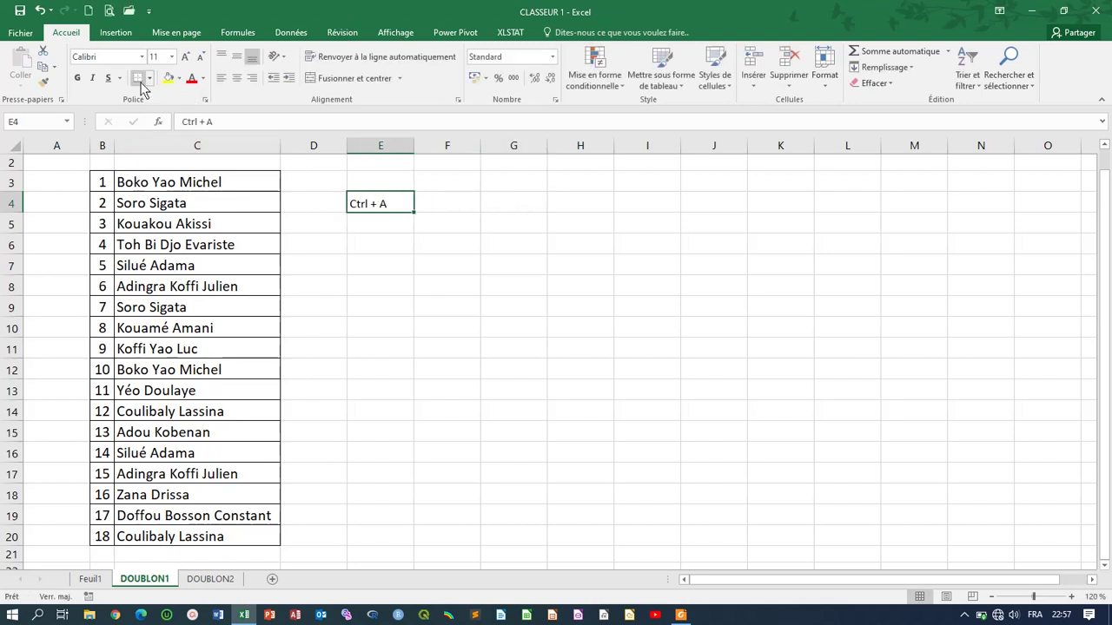
pyautogui.click(191, 57)
pyautogui.click(190, 57)
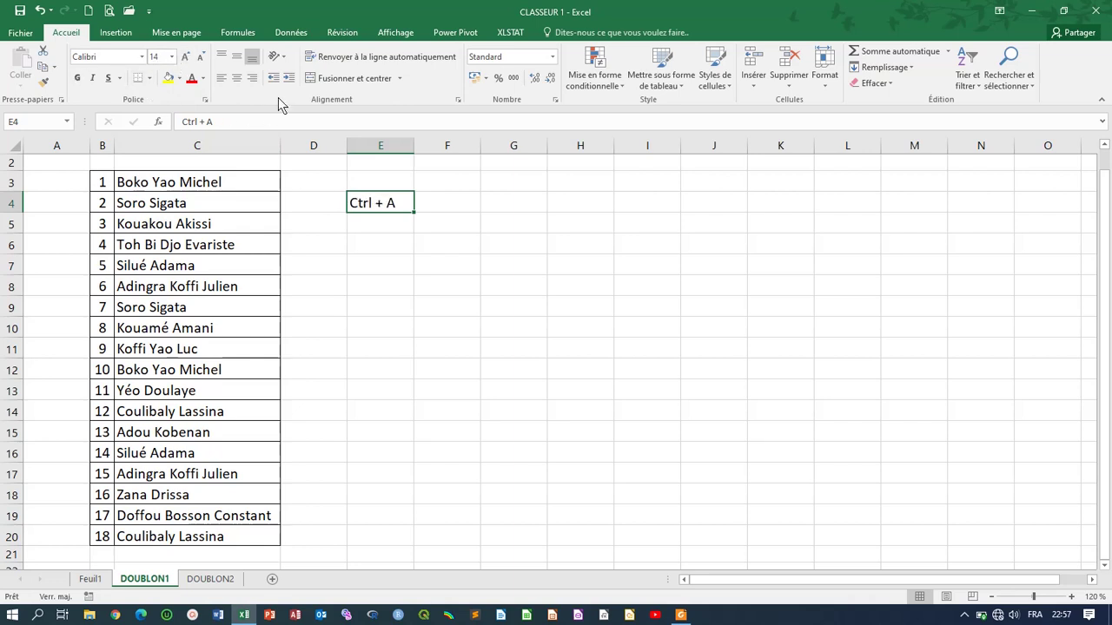
pyautogui.click(236, 80)
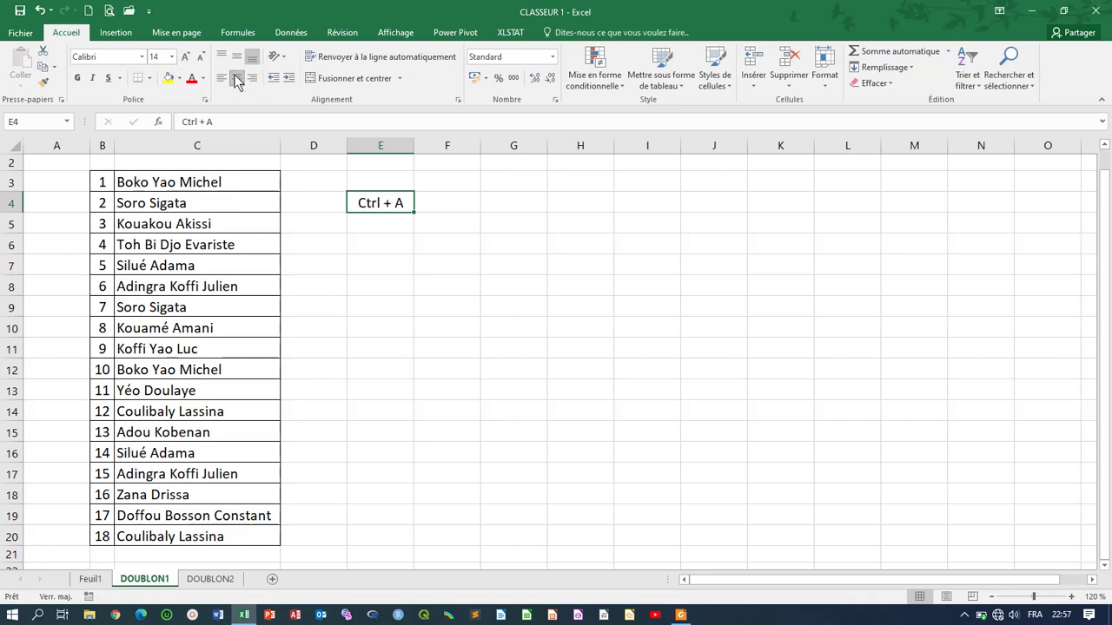
pyautogui.click(77, 79)
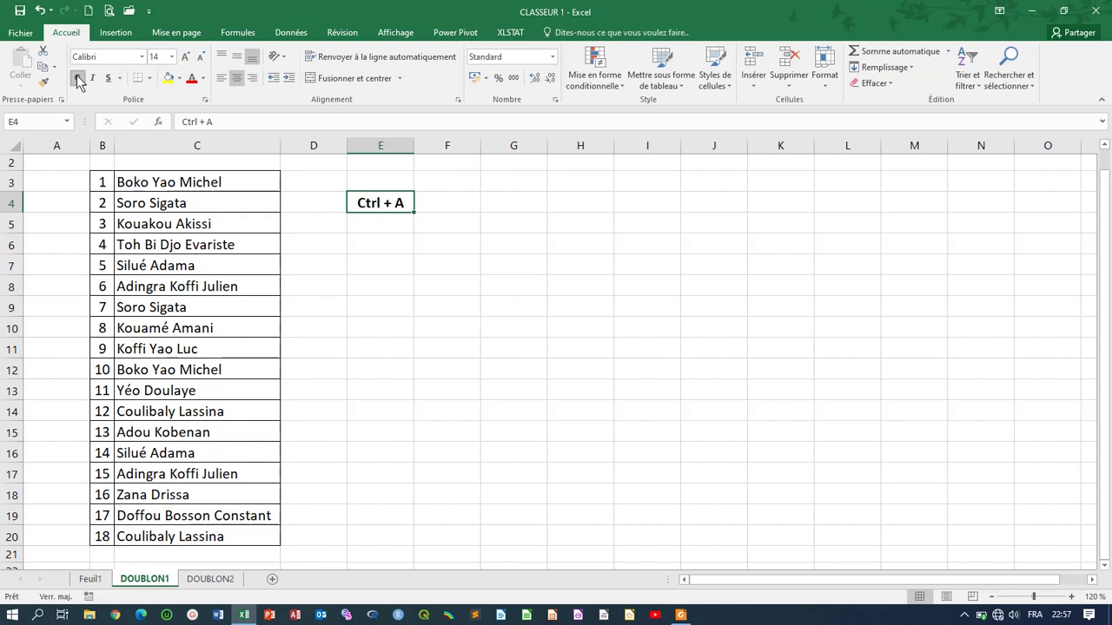
pyautogui.click(181, 79)
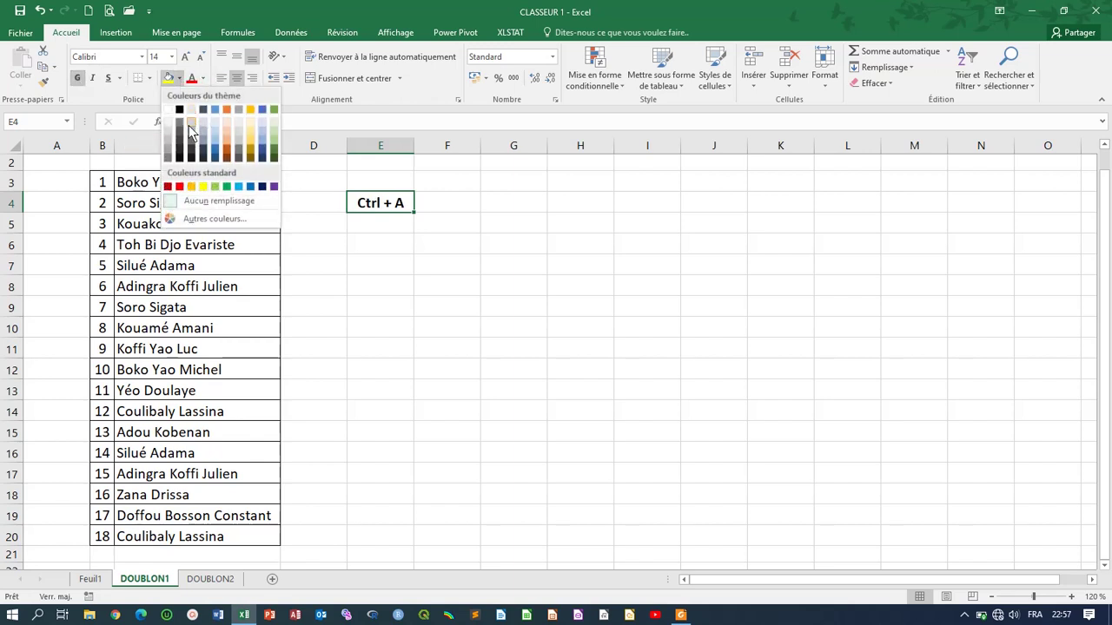
pyautogui.click(179, 186)
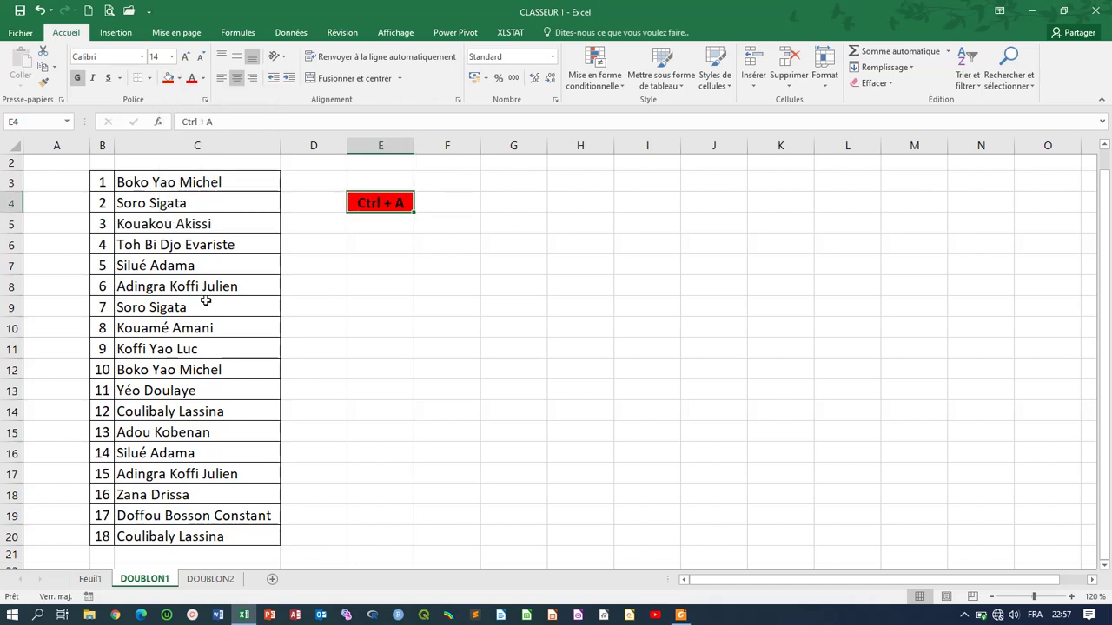
# Set up a duplicate-values conditional formatting rule on the whole list, using yellow fill with dark yellow text.
pyautogui.click(194, 342)
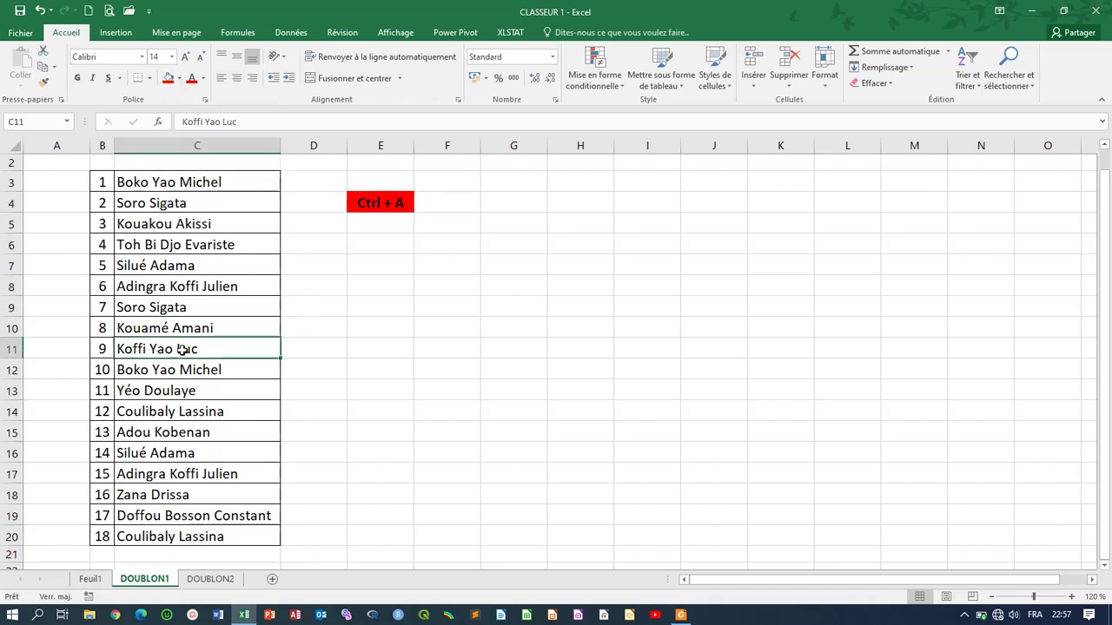
pyautogui.hotkey('ctrl', 'a')
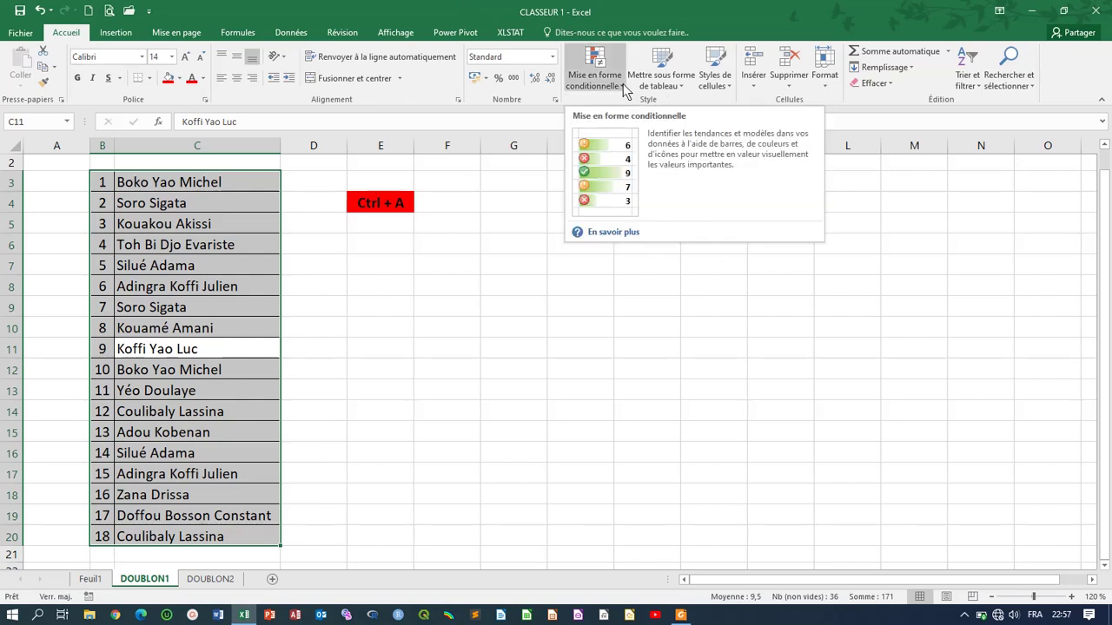
pyautogui.click(625, 91)
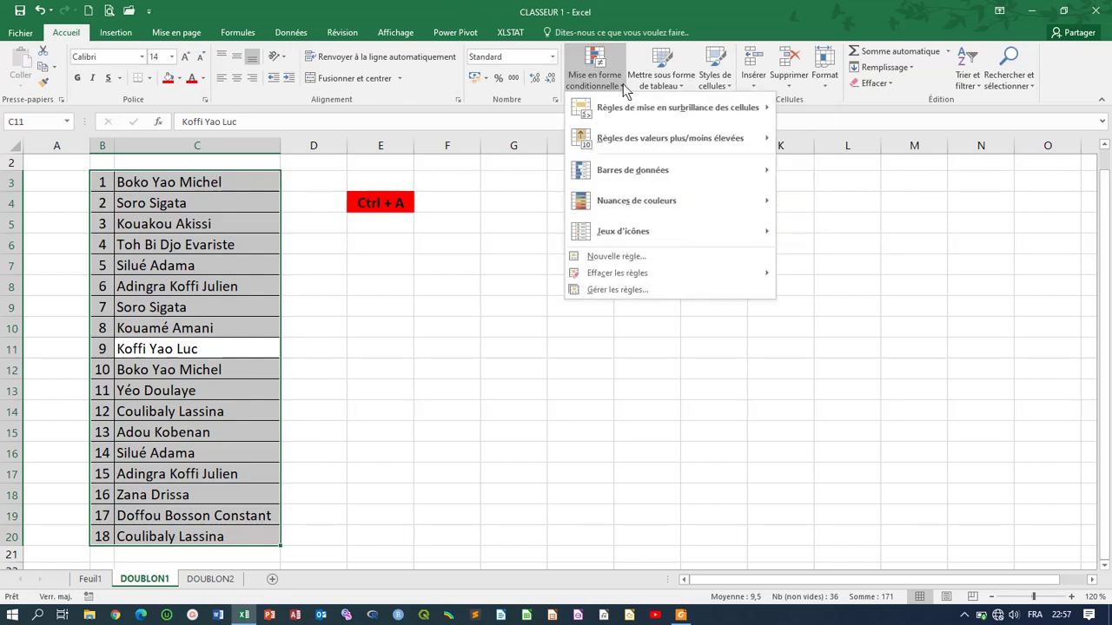
pyautogui.moveTo(634, 114)
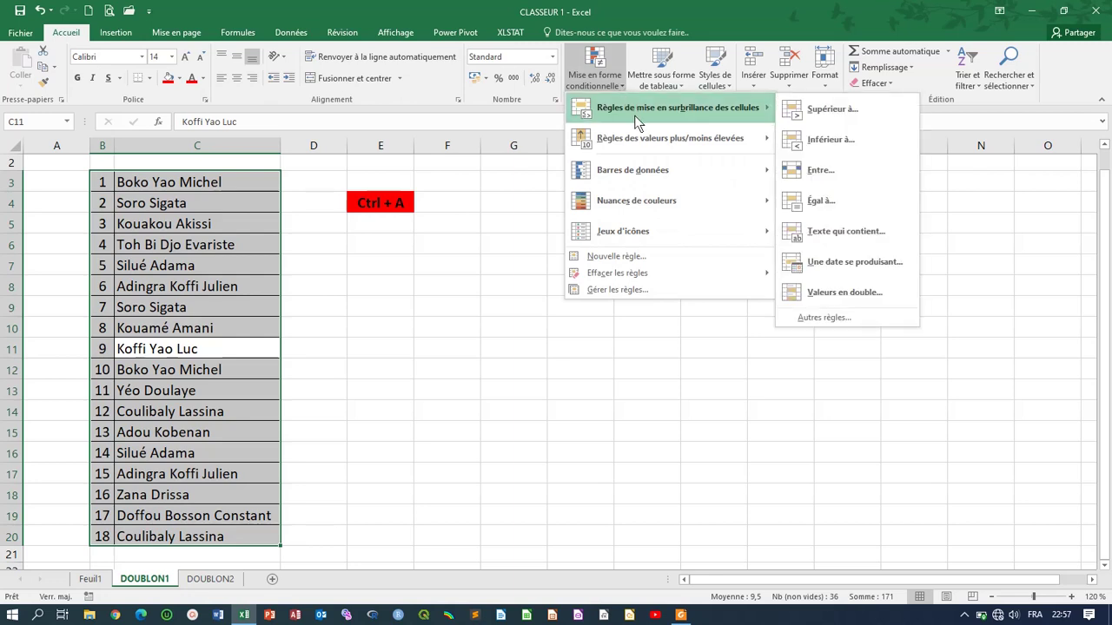
pyautogui.click(844, 292)
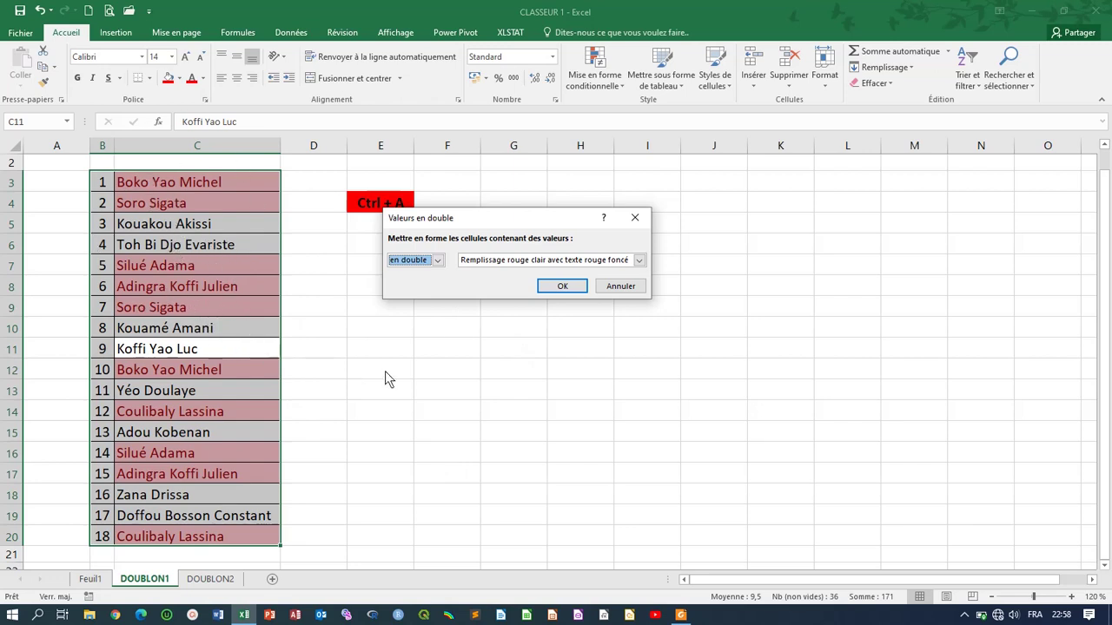
pyautogui.click(638, 261)
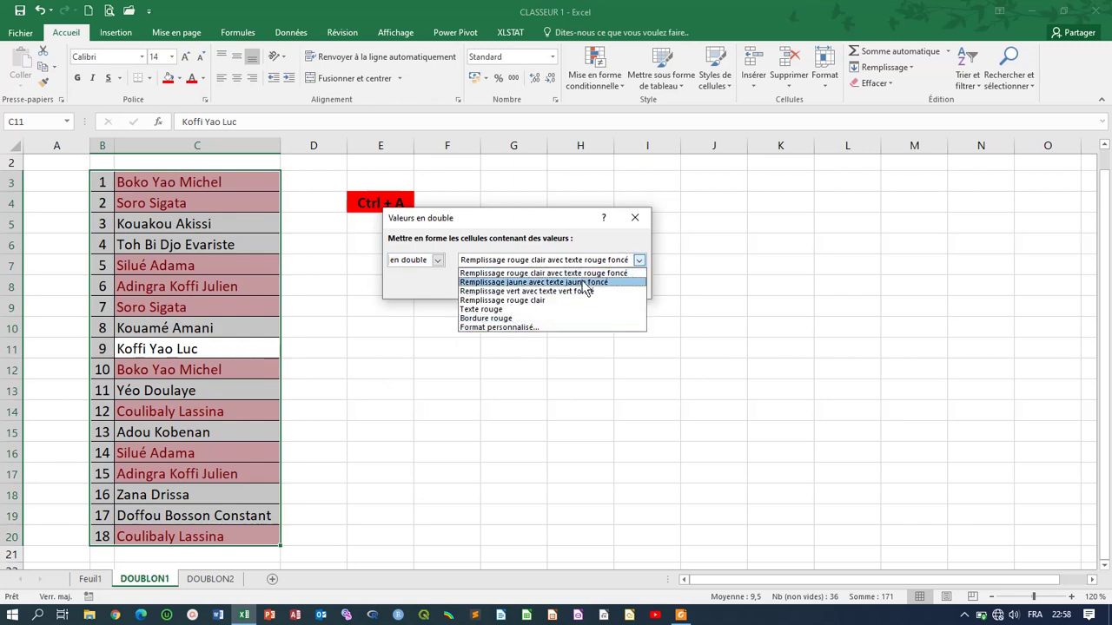
pyautogui.click(587, 282)
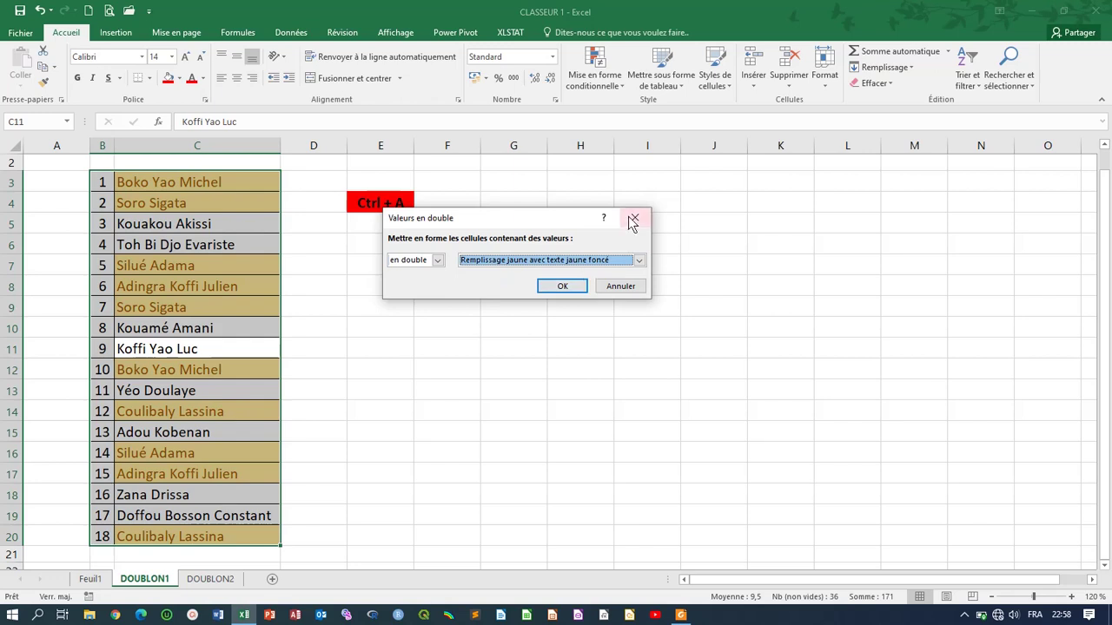
# Give the duplicate-values rule a custom format with the standard purple fill and apply it.
pyautogui.click(638, 260)
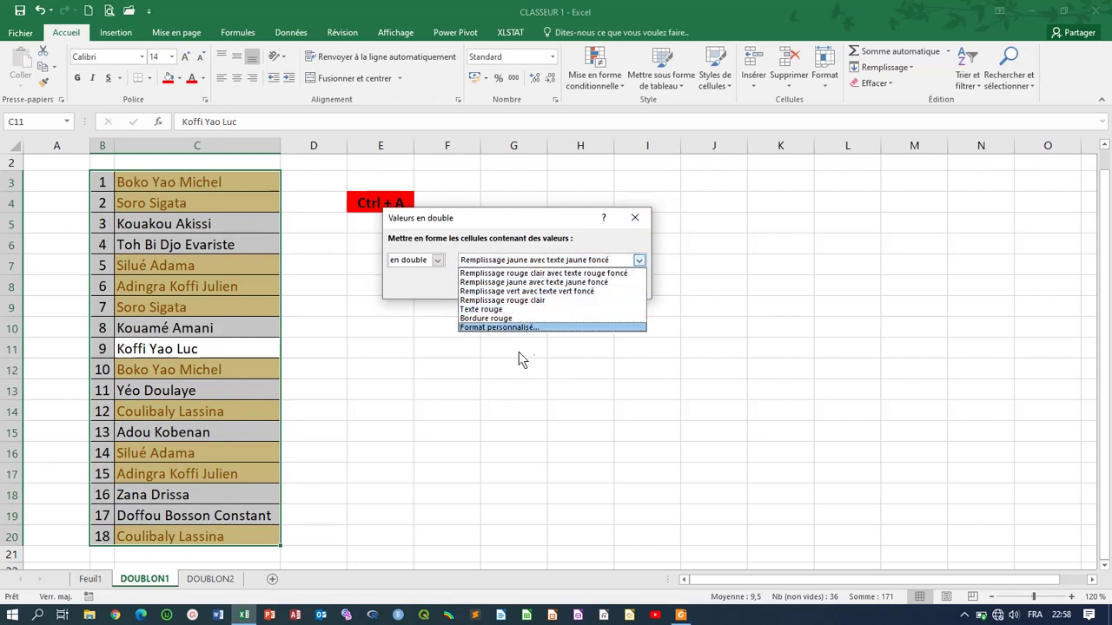
pyautogui.click(489, 328)
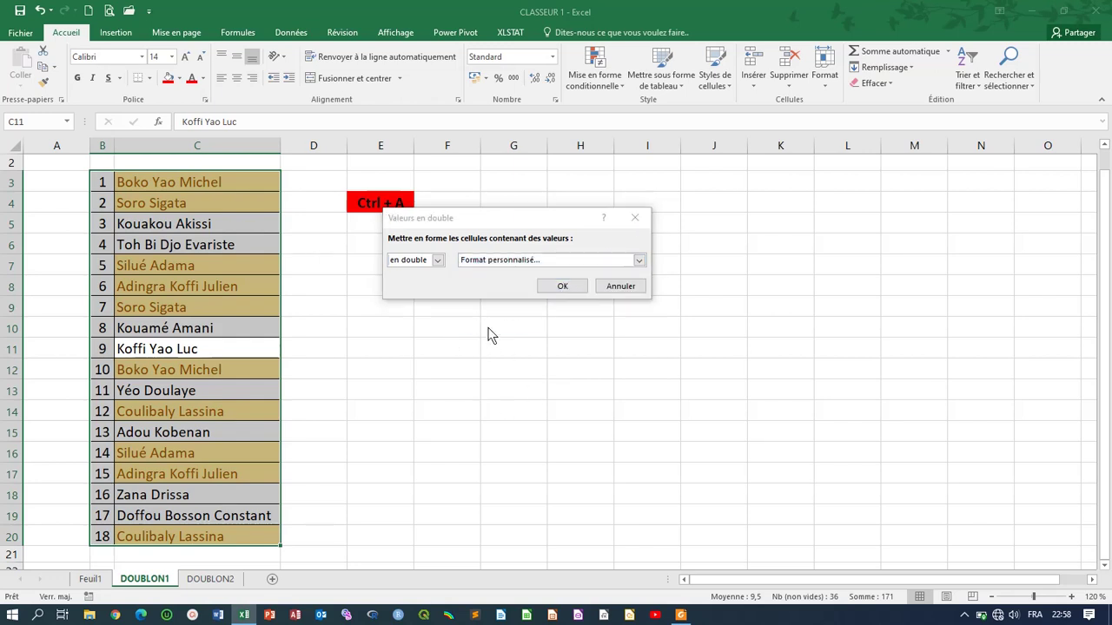
pyautogui.click(474, 110)
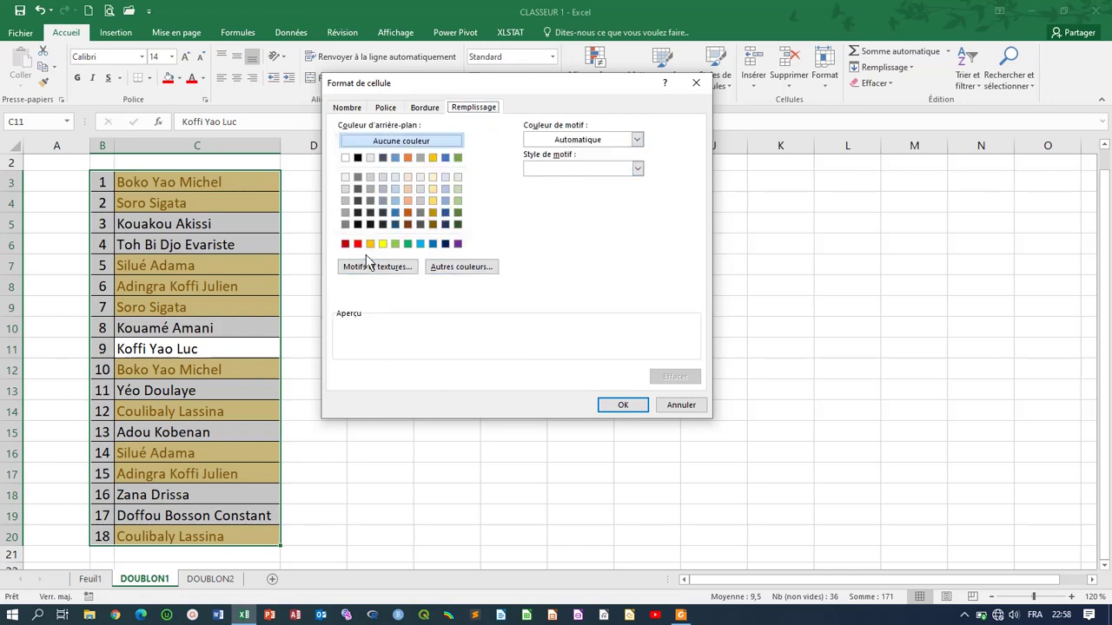
pyautogui.click(458, 245)
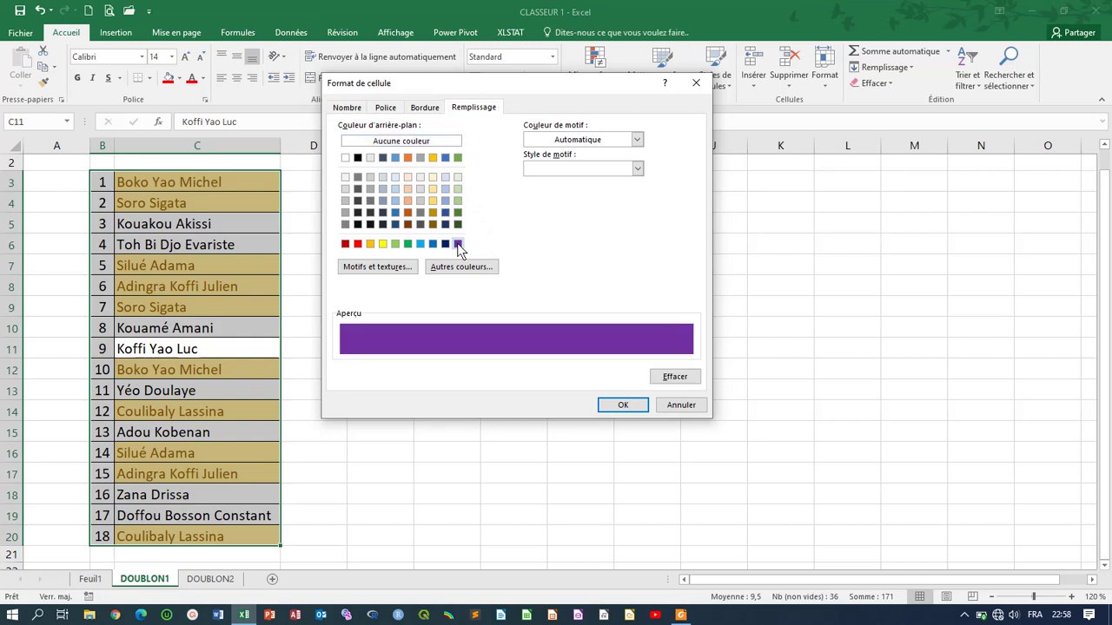
pyautogui.click(622, 404)
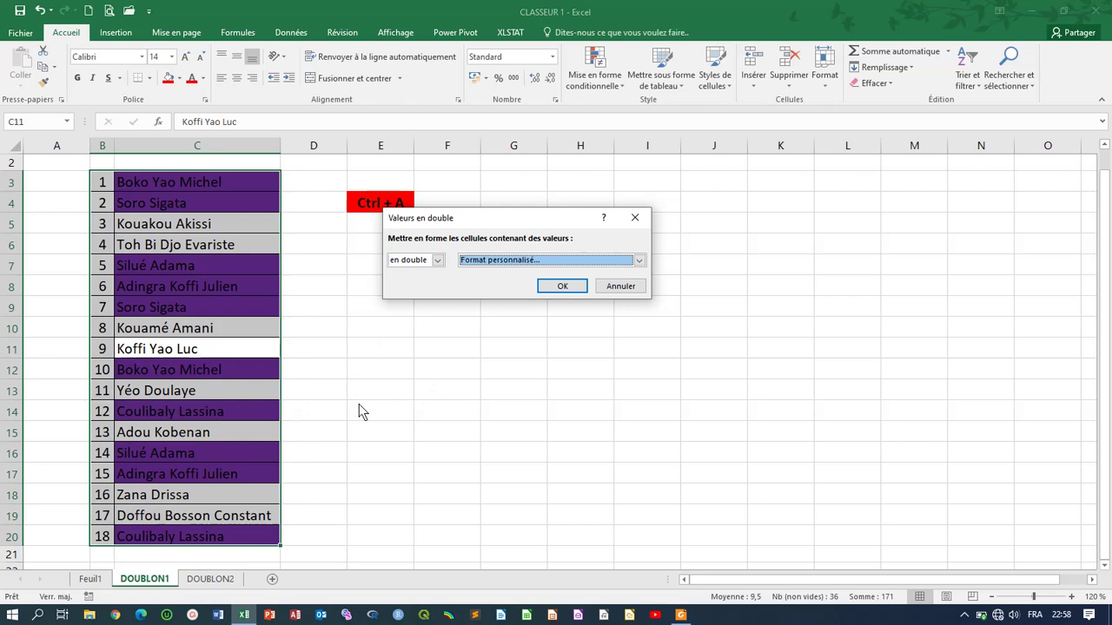
pyautogui.click(560, 287)
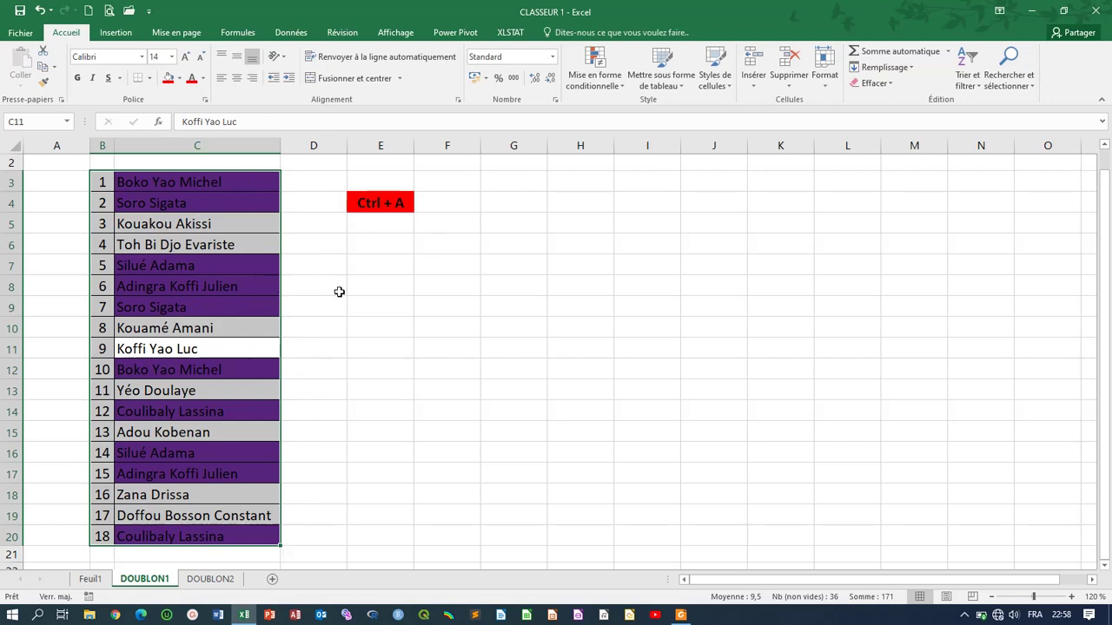
# Remove the duplicates from the selected list, comparing only Colonne C and excluding Colonne B.
pyautogui.click(292, 33)
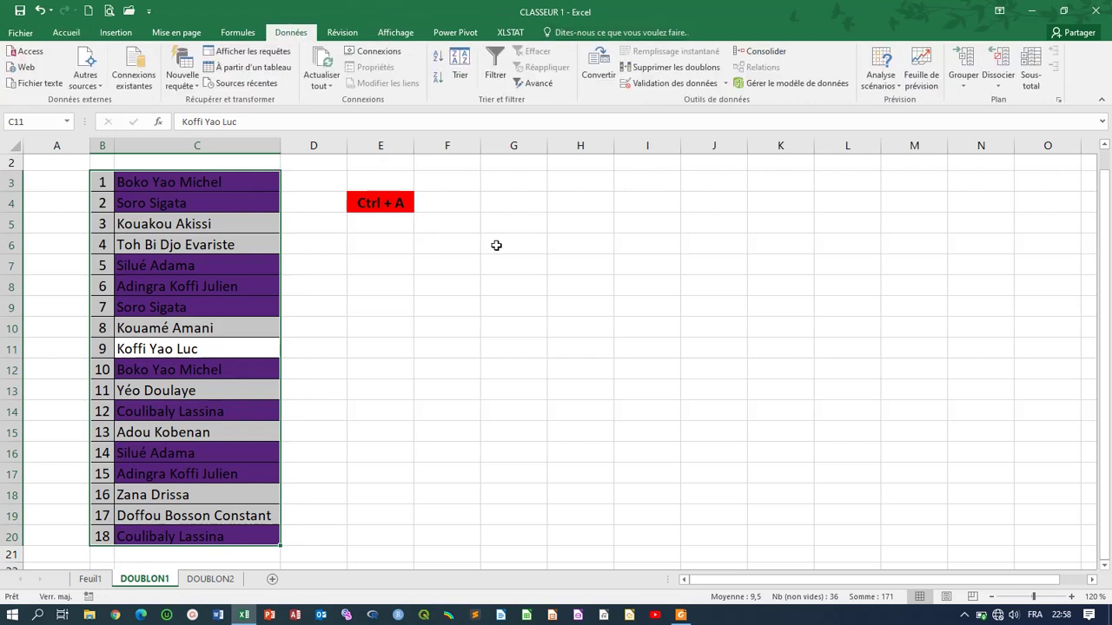
pyautogui.click(665, 68)
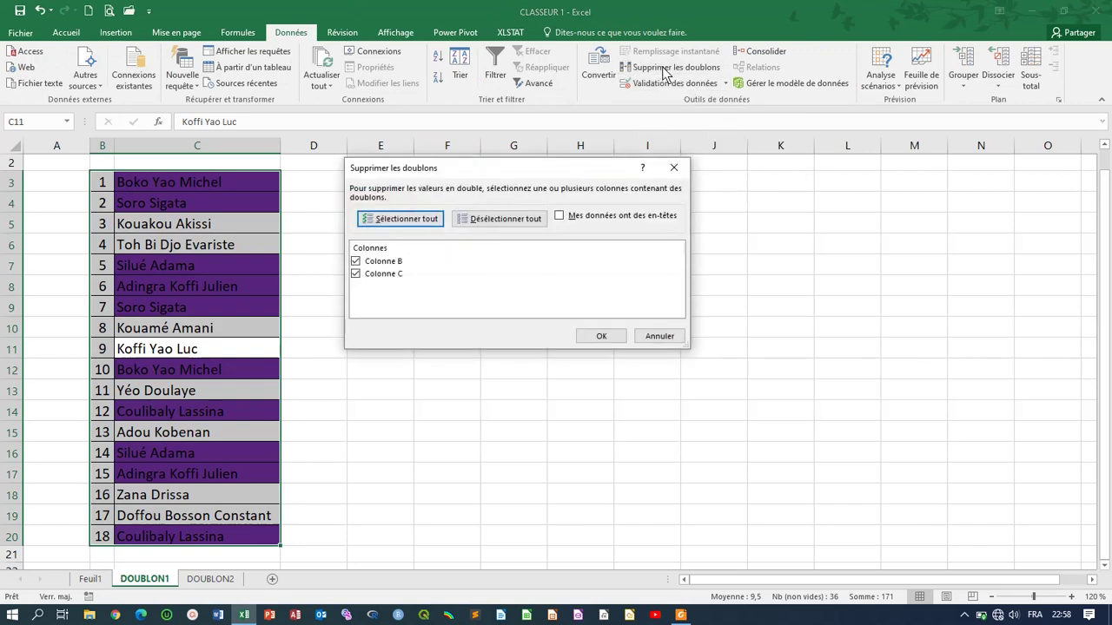
pyautogui.click(354, 261)
pyautogui.click(355, 261)
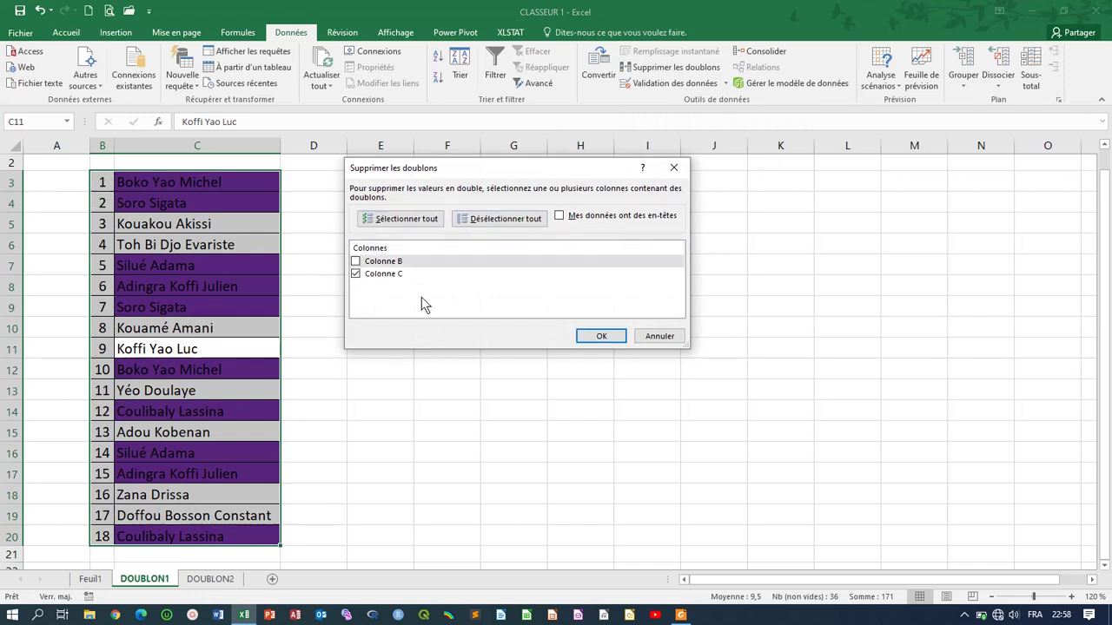
pyautogui.click(602, 341)
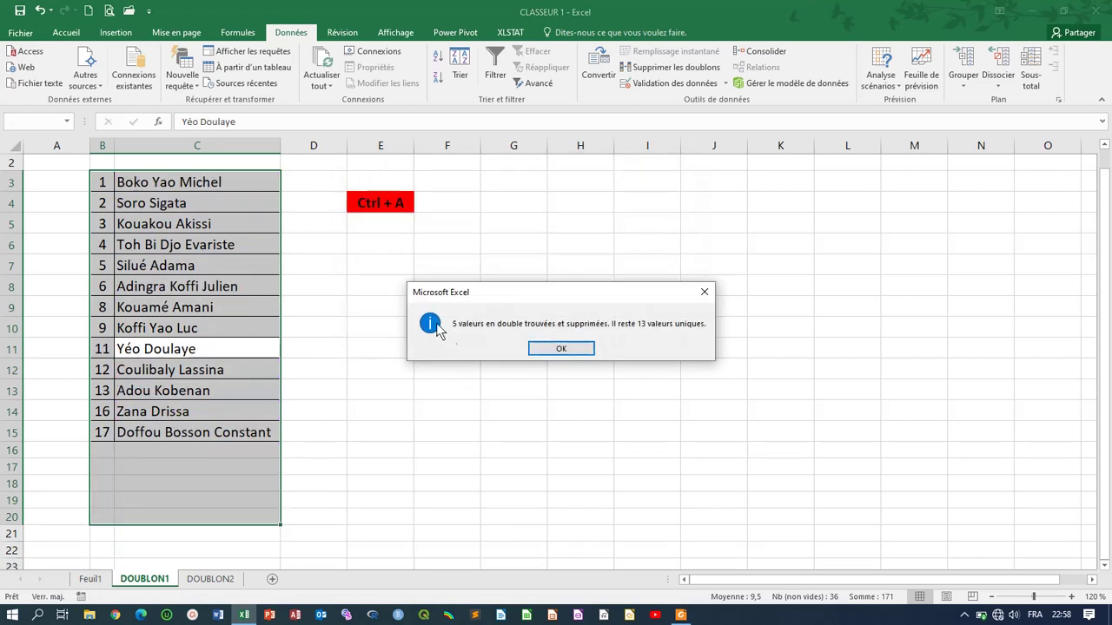
# Renumber column B of the shortened list consecutively from 1 to 13 in B3:B15.
pyautogui.click(560, 350)
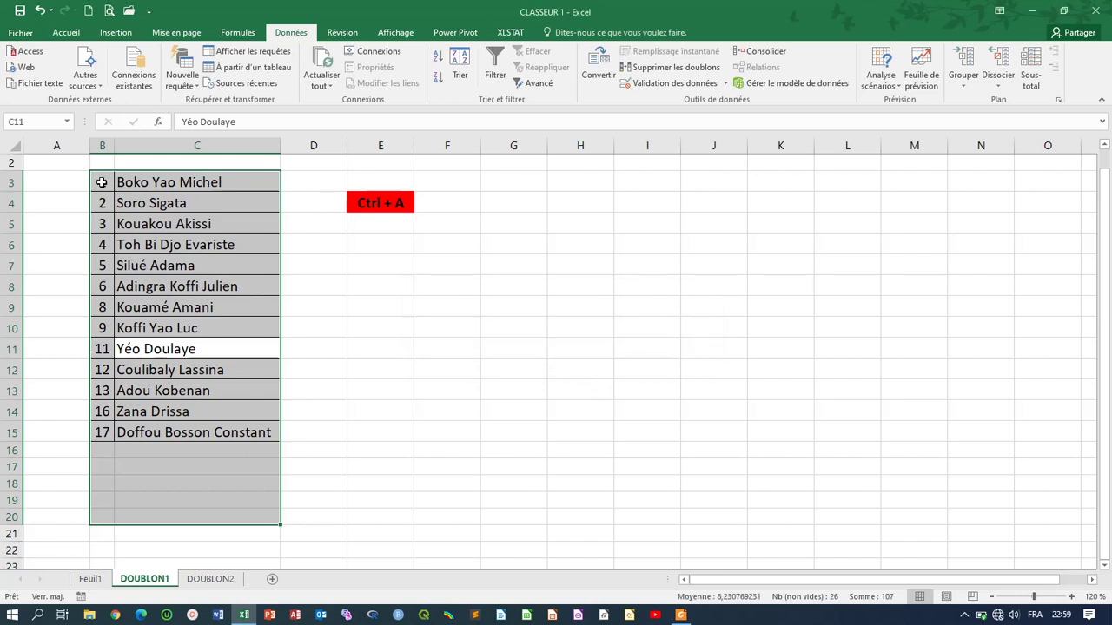
pyautogui.moveTo(102, 181); pyautogui.dragTo(116, 447)
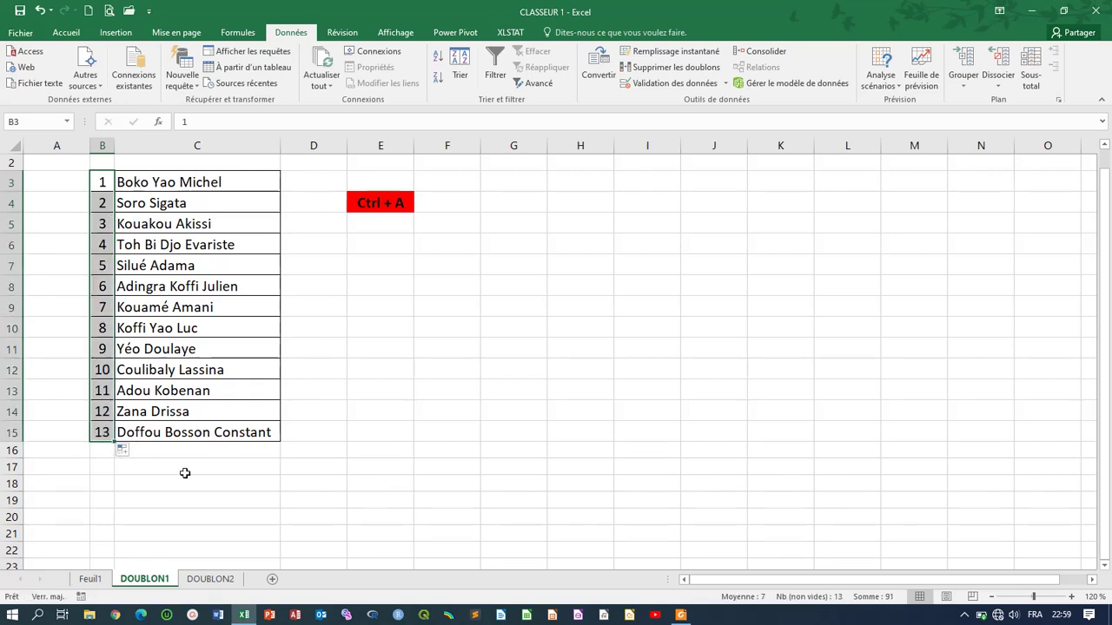
pyautogui.click(360, 456)
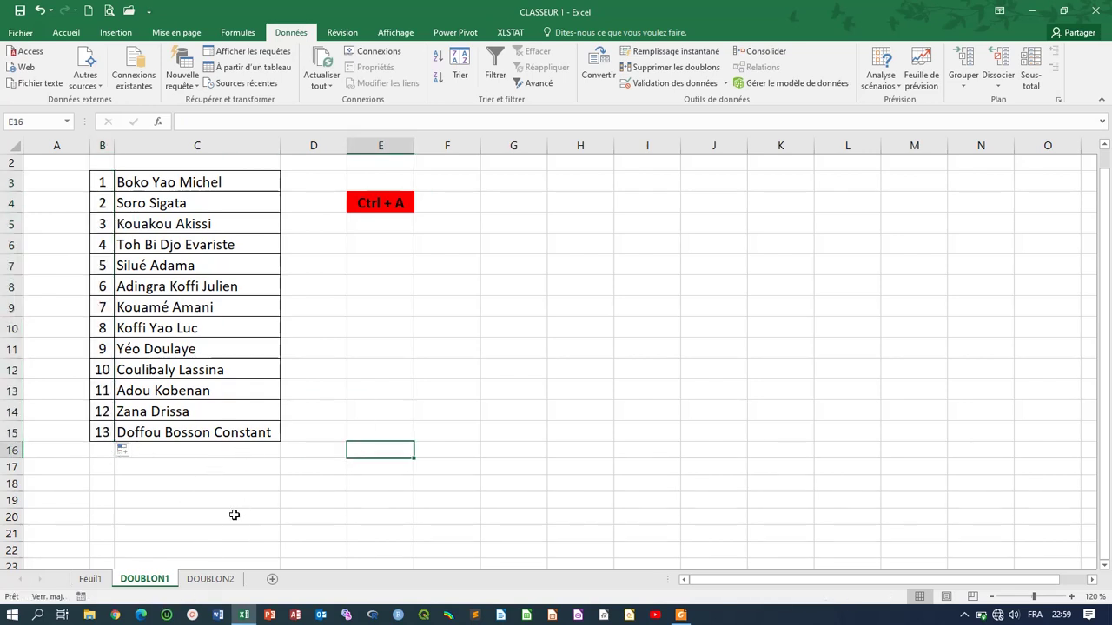
# Highlight duplicate values across the whole list on the DOUBLON2 sheet using light red fill with dark red text.
pyautogui.click(213, 579)
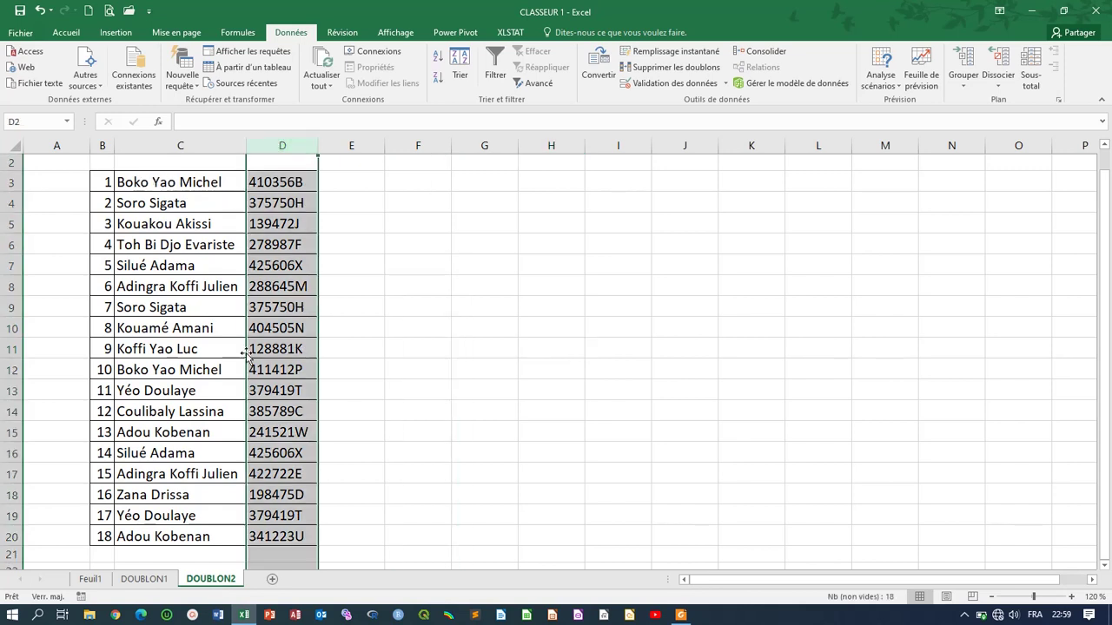
pyautogui.click(172, 307)
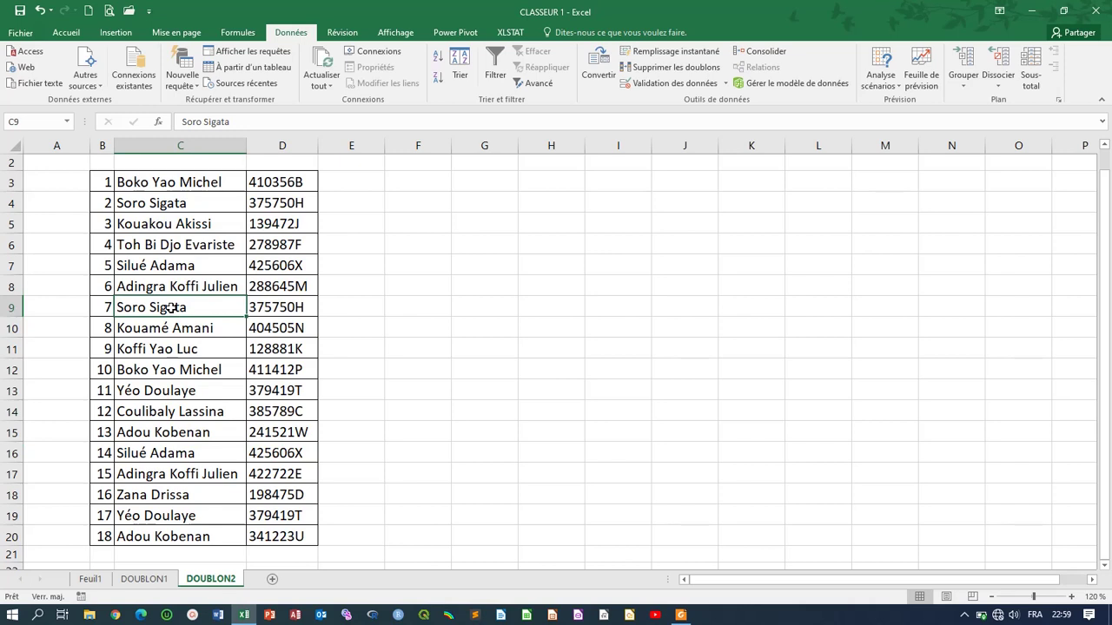
pyautogui.hotkey('ctrl', 'a')
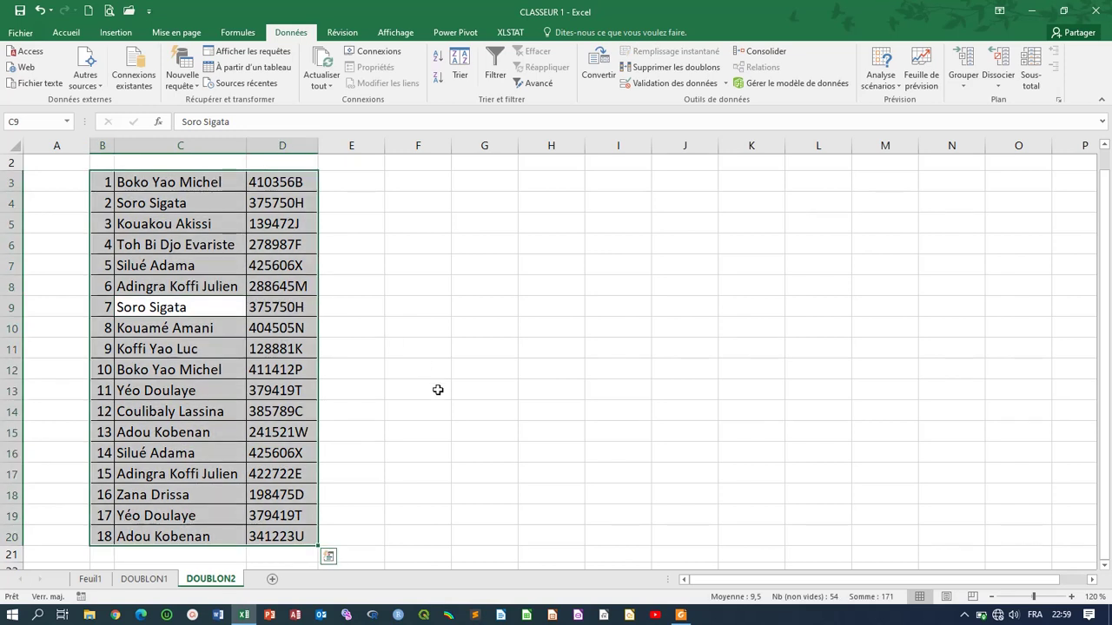
pyautogui.click(79, 34)
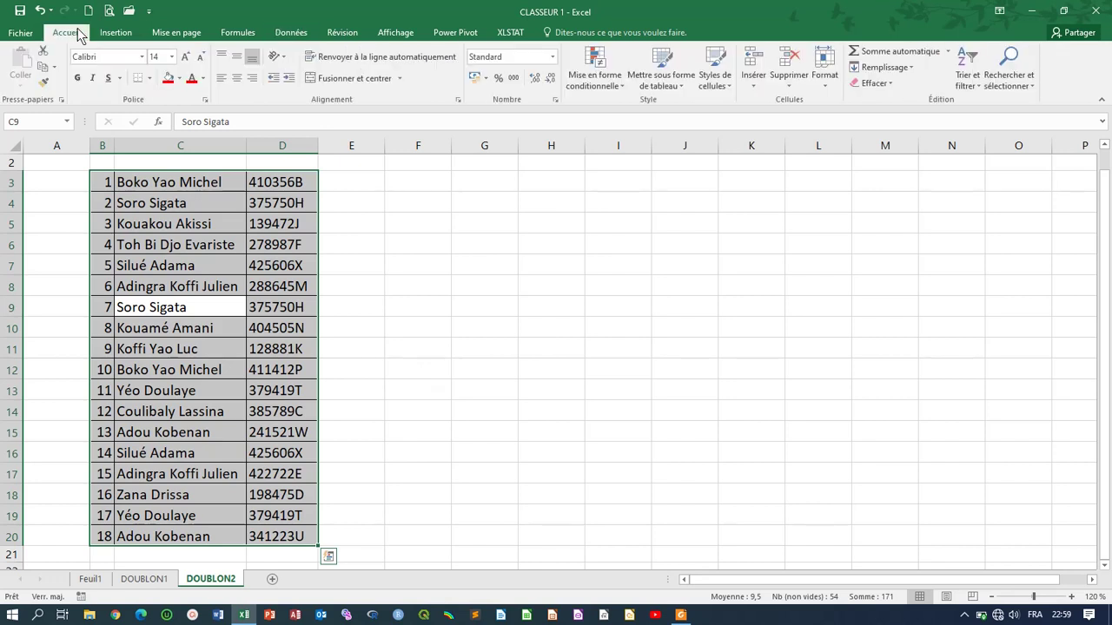
pyautogui.click(622, 87)
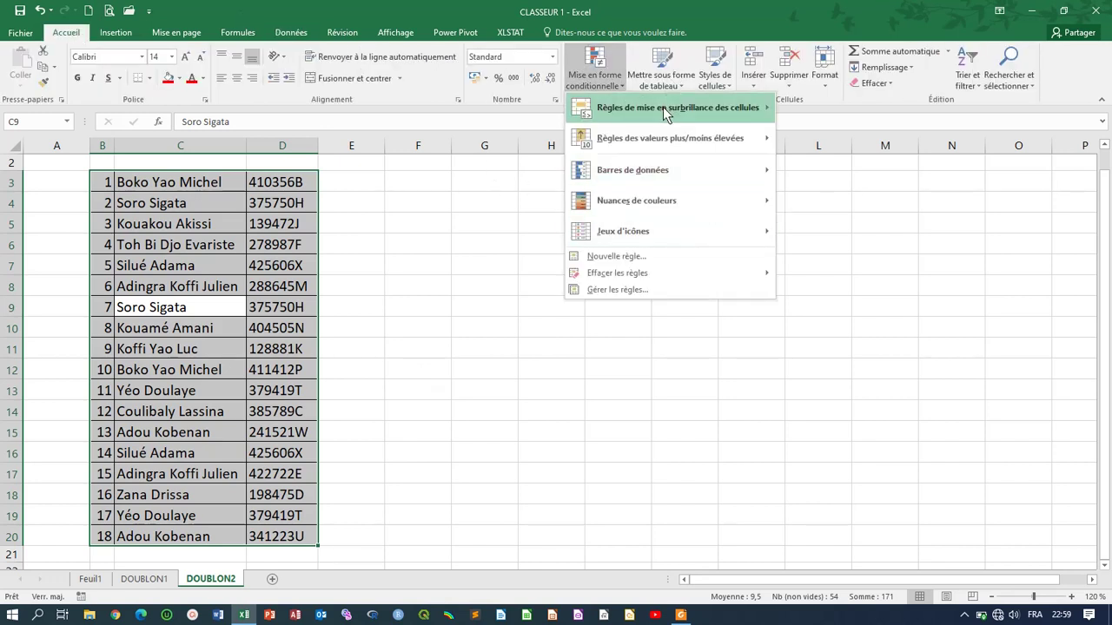
pyautogui.moveTo(667, 111)
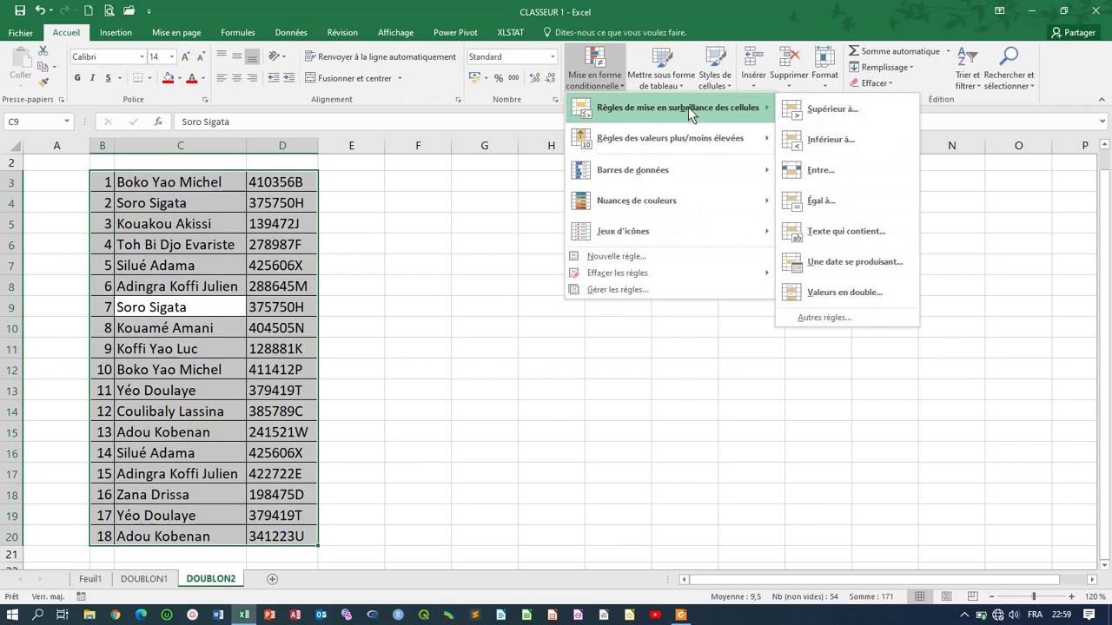
pyautogui.click(827, 295)
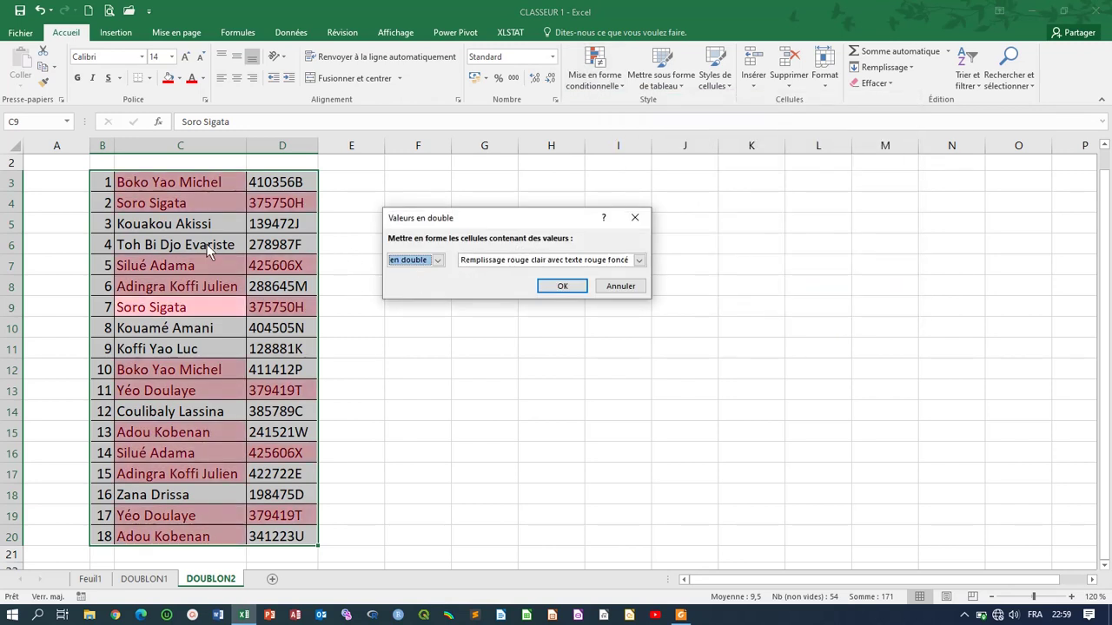
pyautogui.click(562, 287)
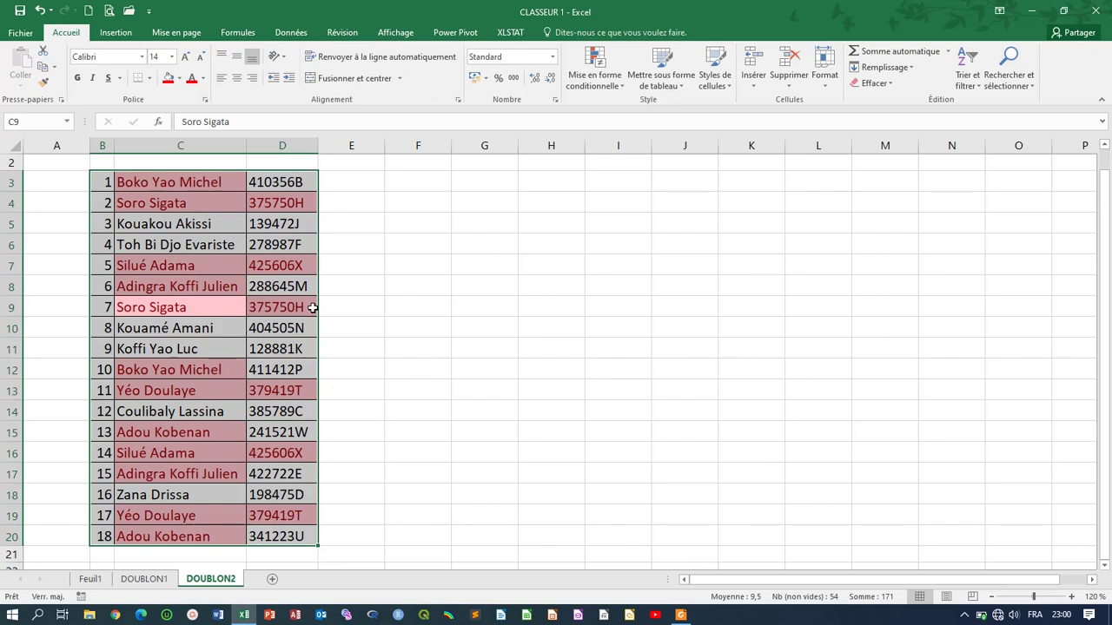
# Try removing the duplicates by comparing Colonne C and Colonne D without Colonne B, and undo the removal.
pyautogui.click(292, 38)
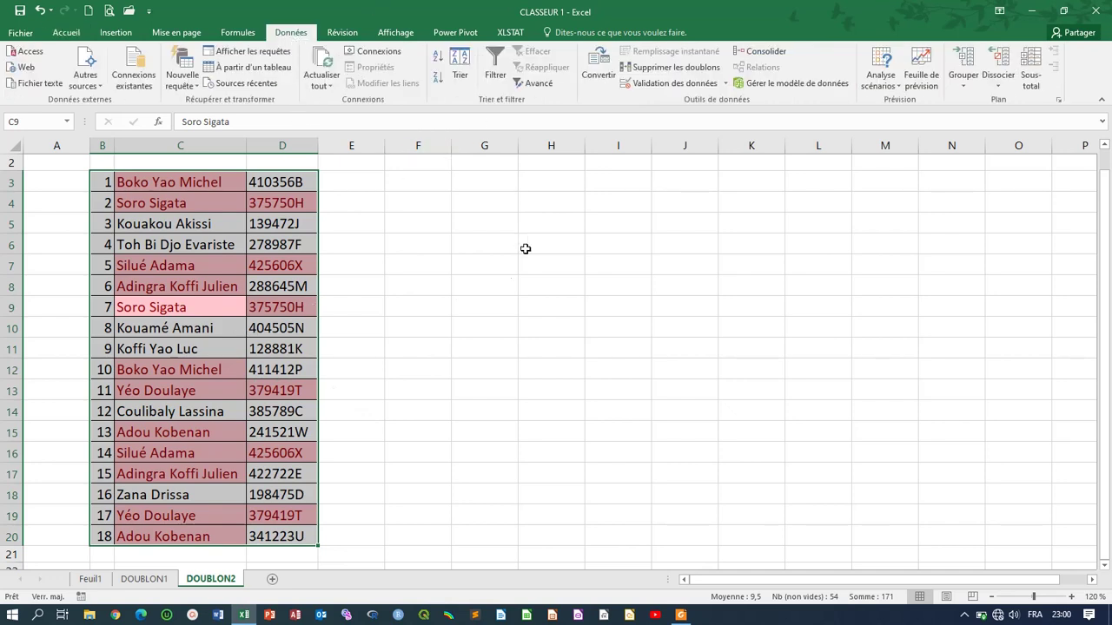
pyautogui.click(677, 69)
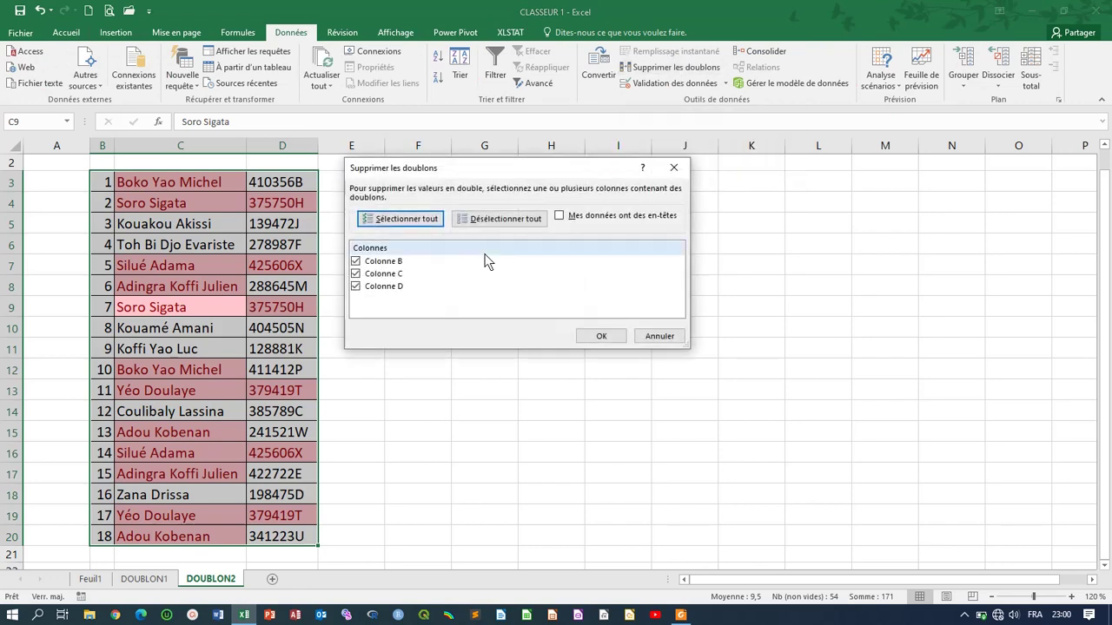
pyautogui.click(355, 261)
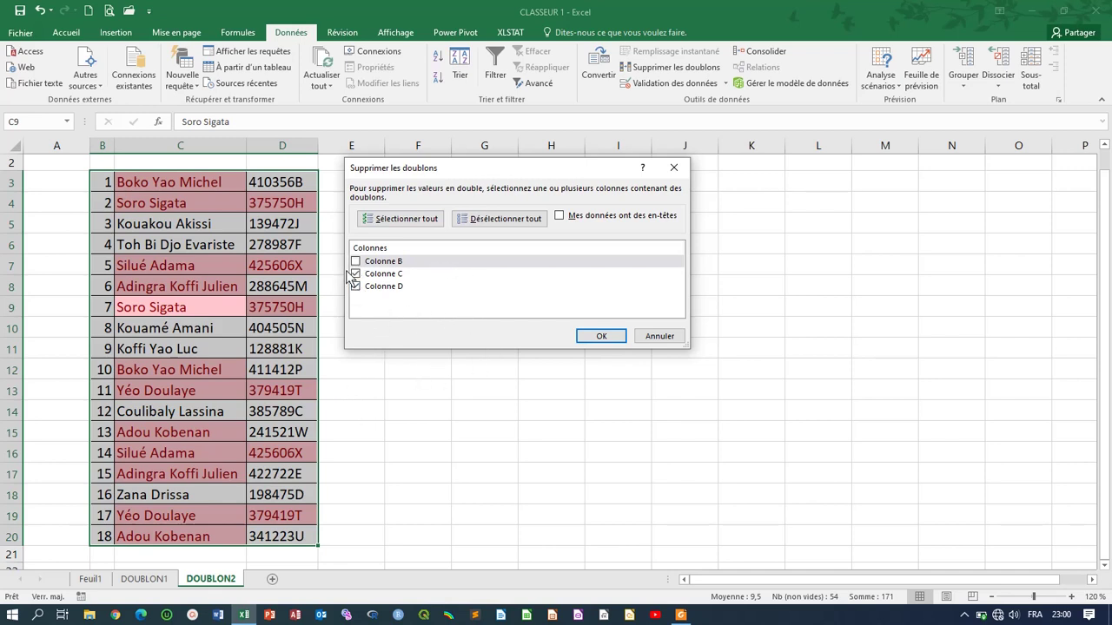
pyautogui.click(601, 336)
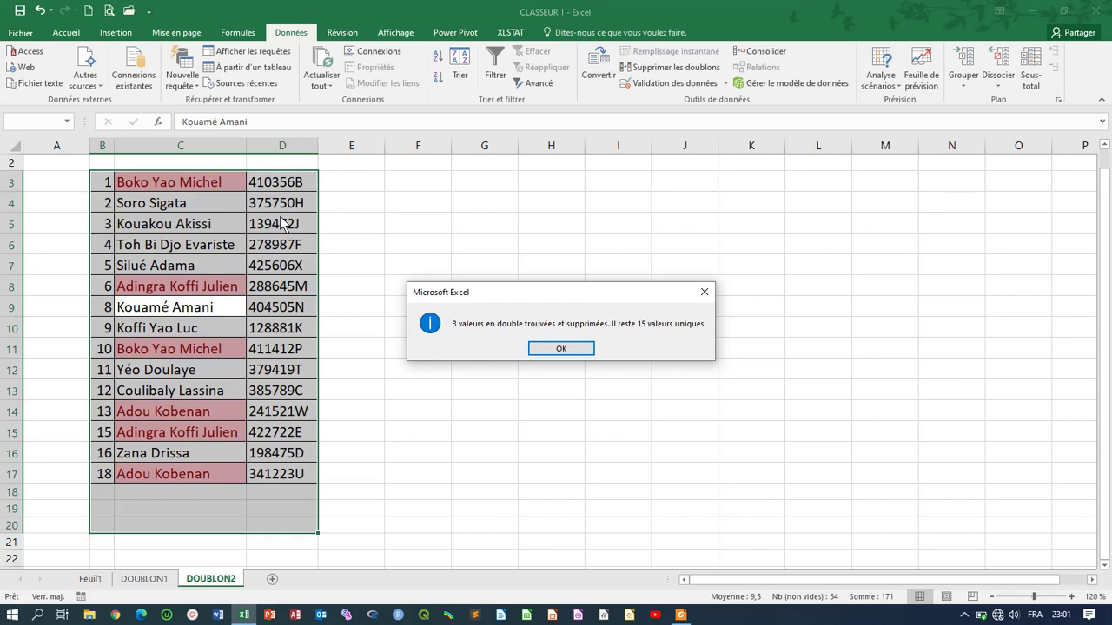
pyautogui.click(563, 350)
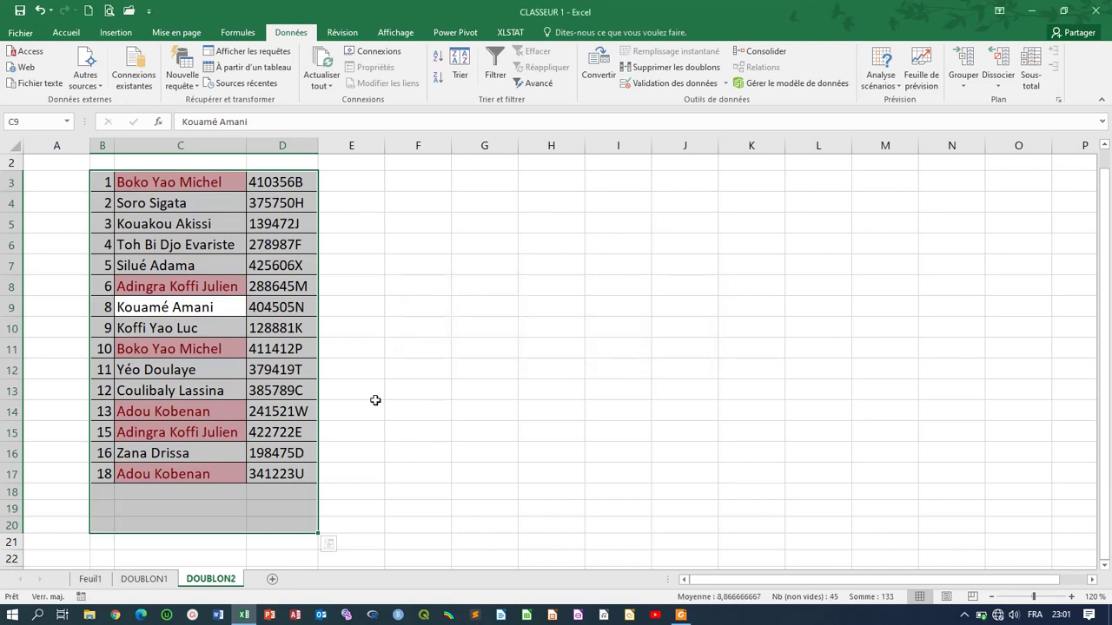
pyautogui.click(39, 10)
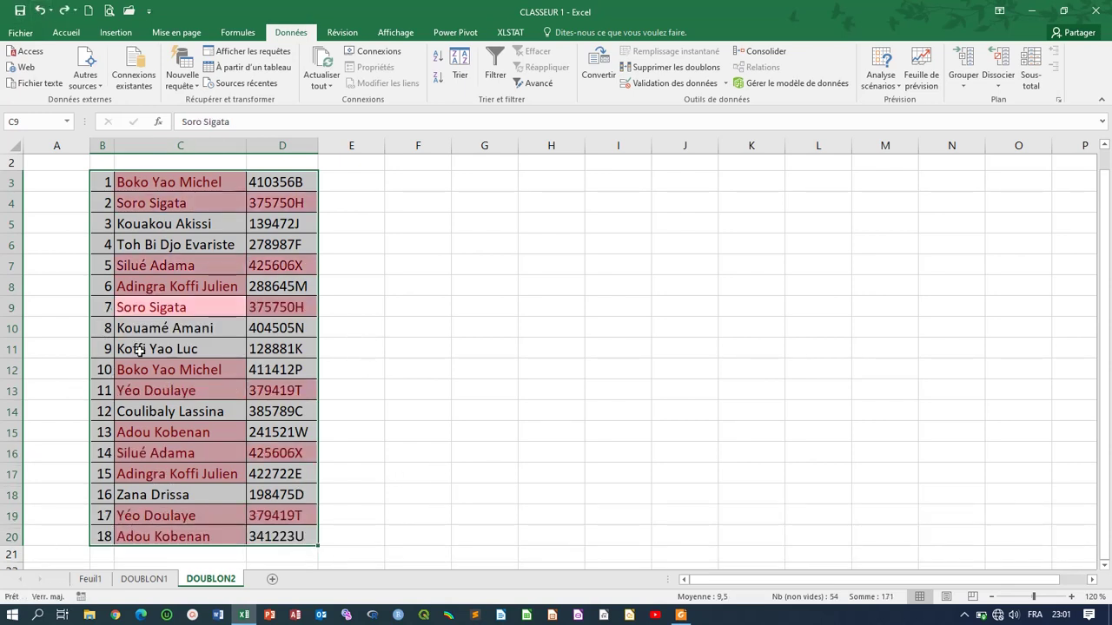
# Remove the duplicates from the DOUBLON2 list comparing only Colonne C, excluding Colonne B and Colonne D.
pyautogui.click(689, 69)
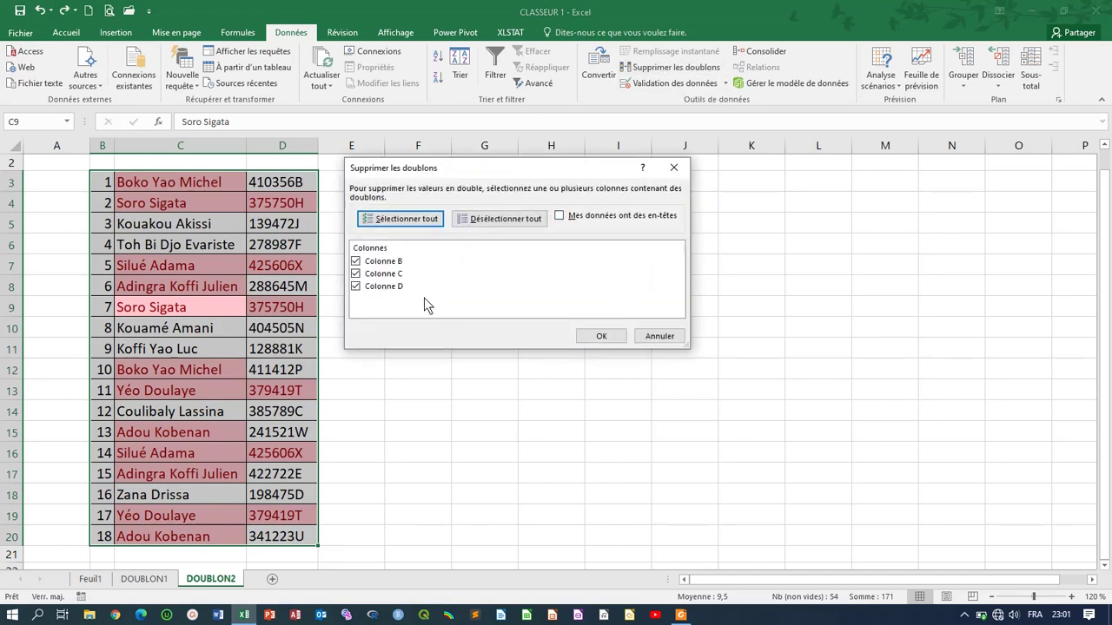
pyautogui.click(356, 262)
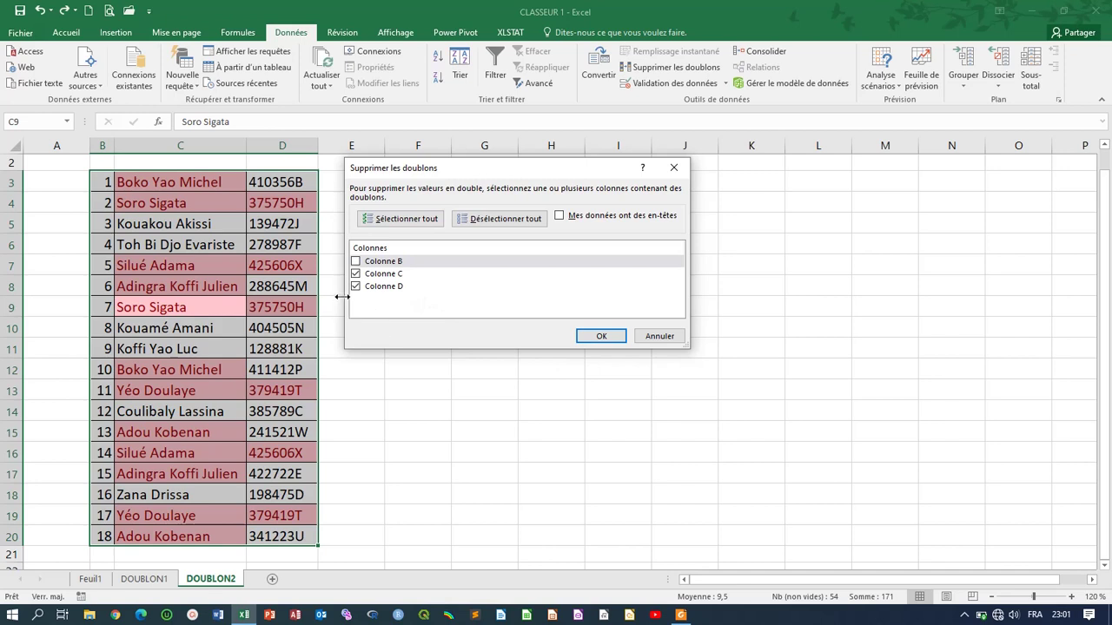
pyautogui.click(355, 285)
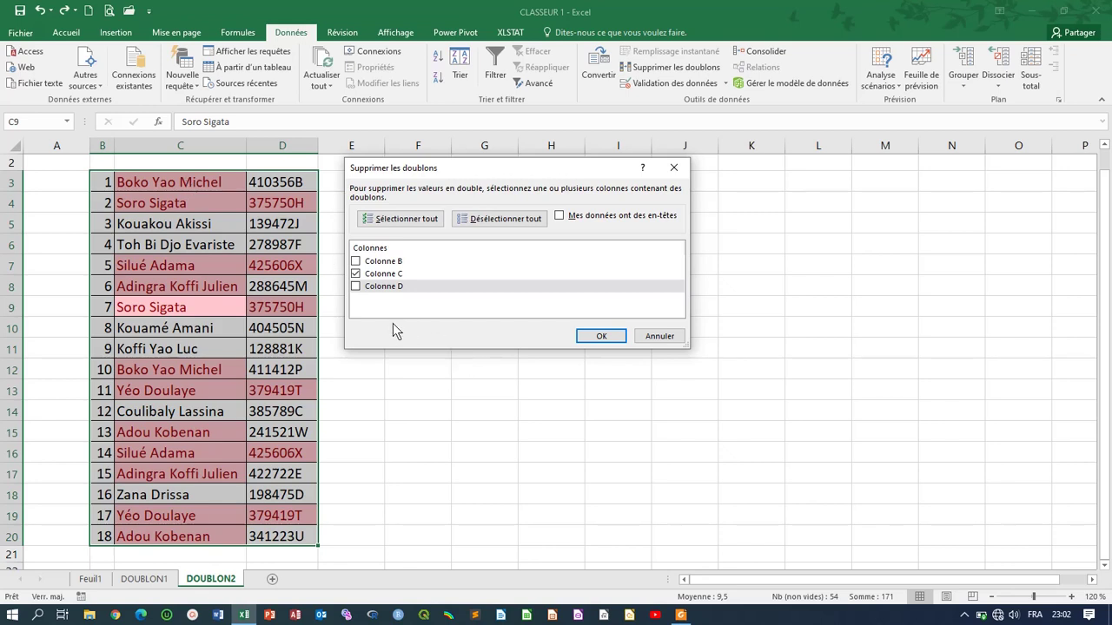
pyautogui.click(354, 287)
pyautogui.click(356, 287)
pyautogui.click(354, 286)
pyautogui.click(601, 336)
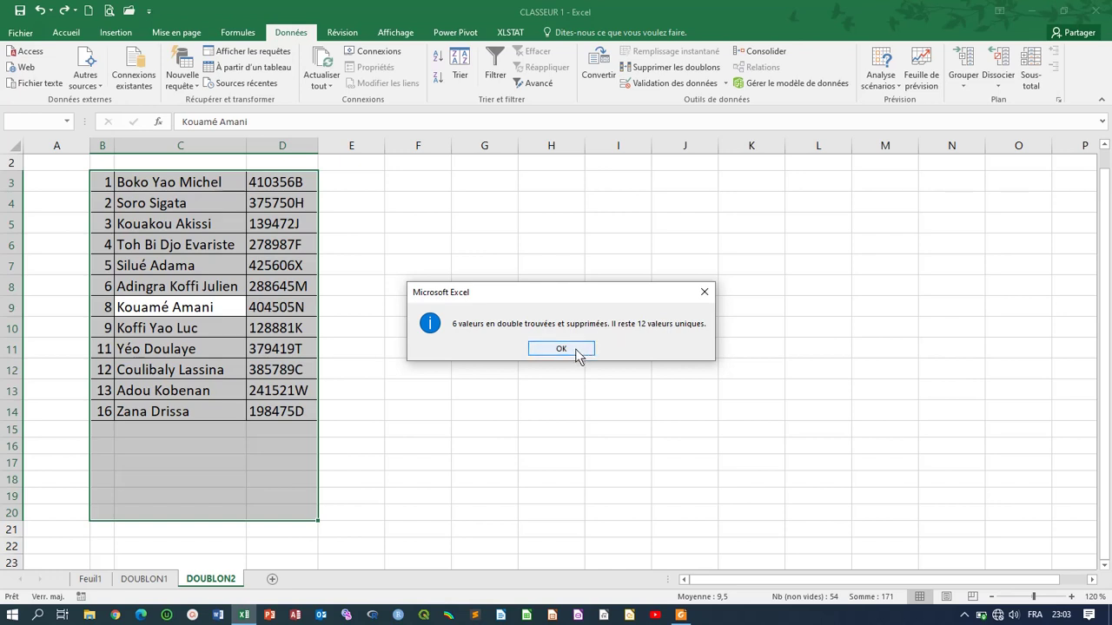
pyautogui.click(565, 352)
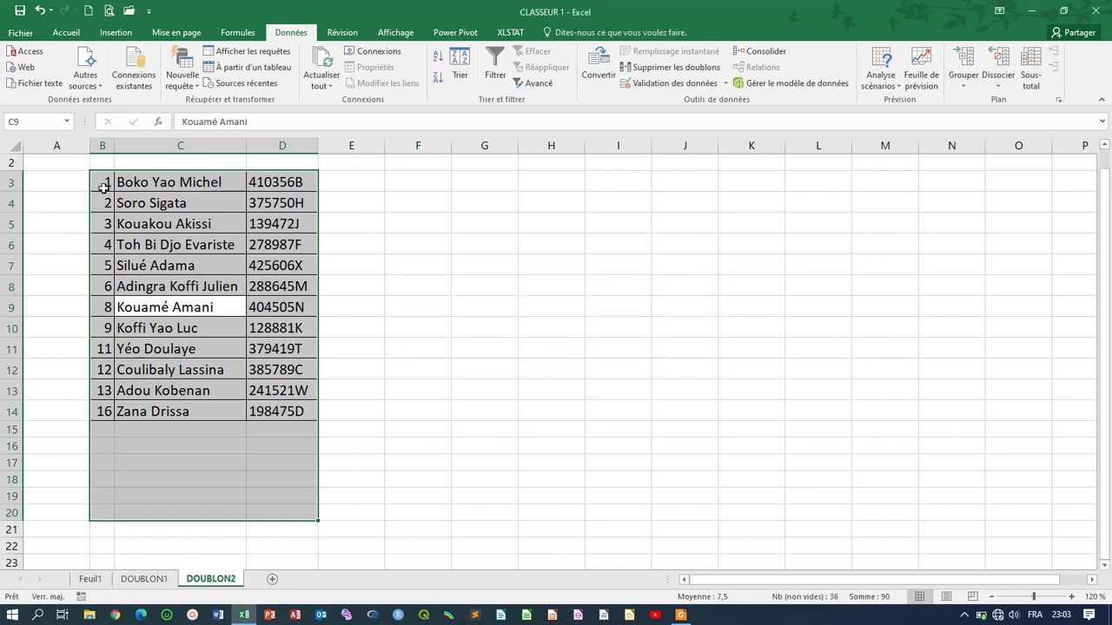
# Renumber column B of the DOUBLON2 list consecutively from 1 to 12 and return to the DOUBLON1 sheet.
pyautogui.moveTo(101, 179); pyautogui.dragTo(113, 421)
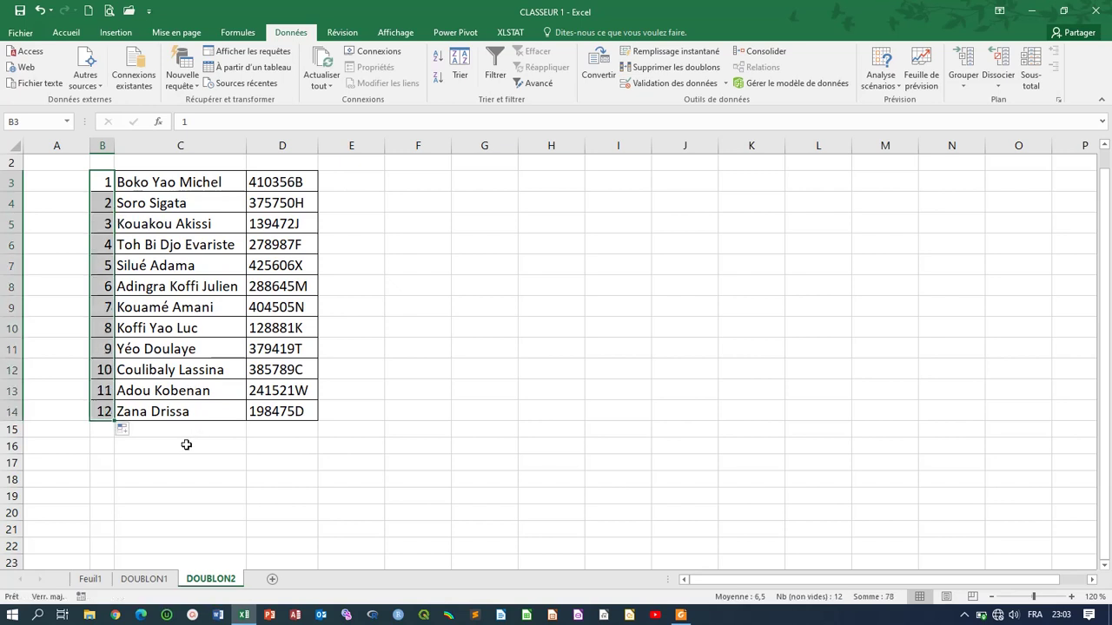
pyautogui.click(148, 579)
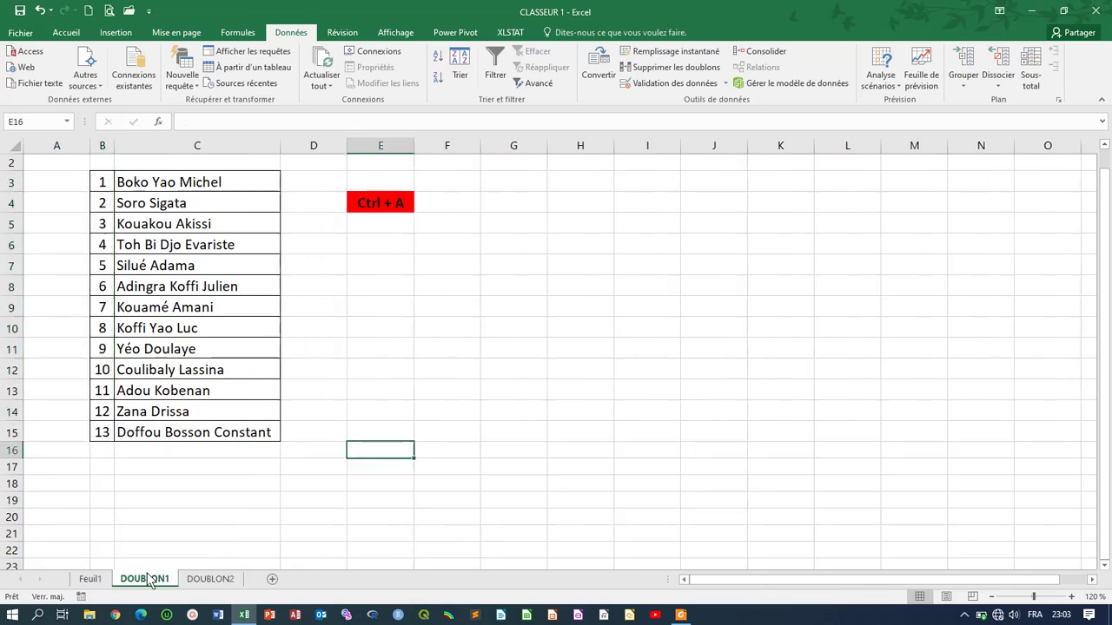